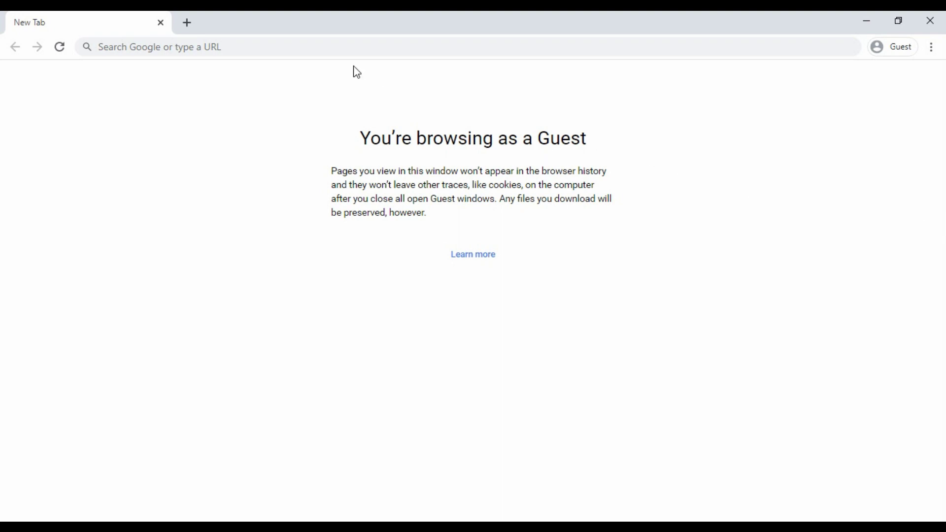
Step: Search for "google" and open the Google homepage from the results
click(299, 46)
text(google)
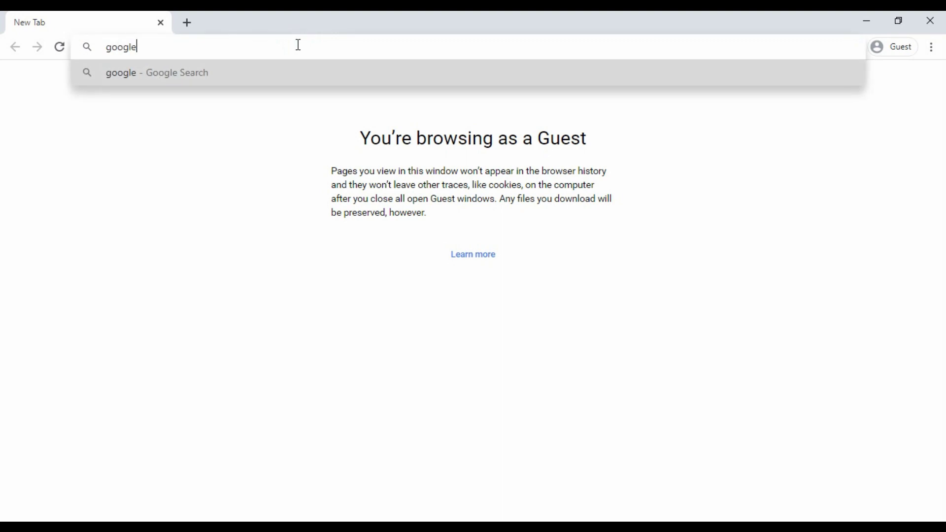
key(Return)
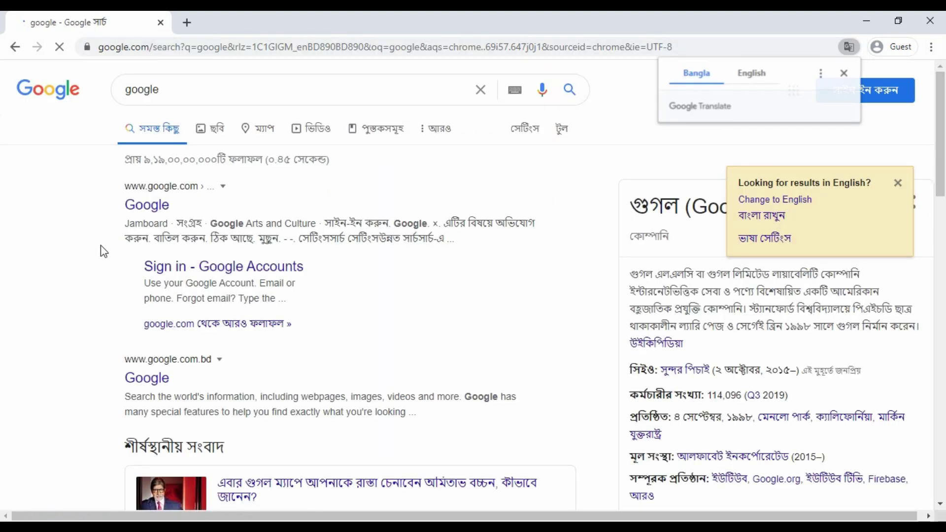
click(141, 206)
Step: Search Google for "keyword tool"
click(319, 268)
text(keyw)
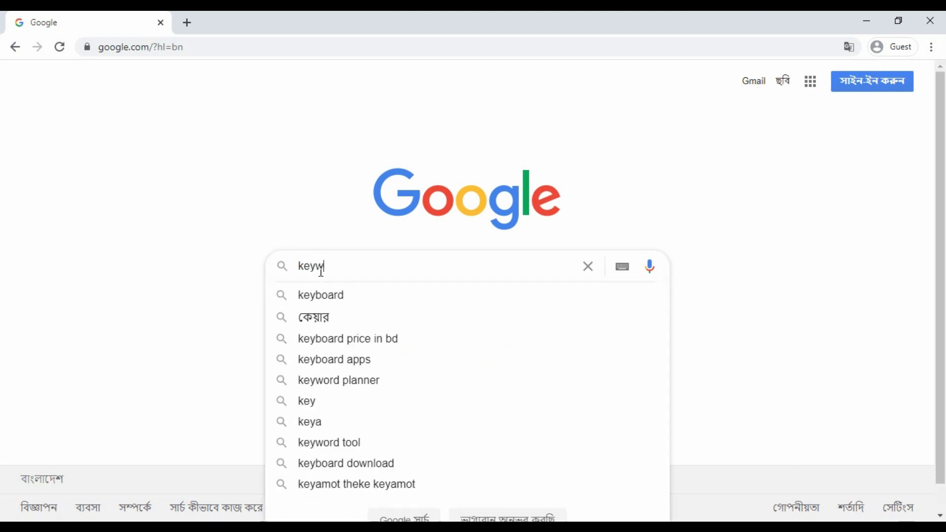
text(ordtool)
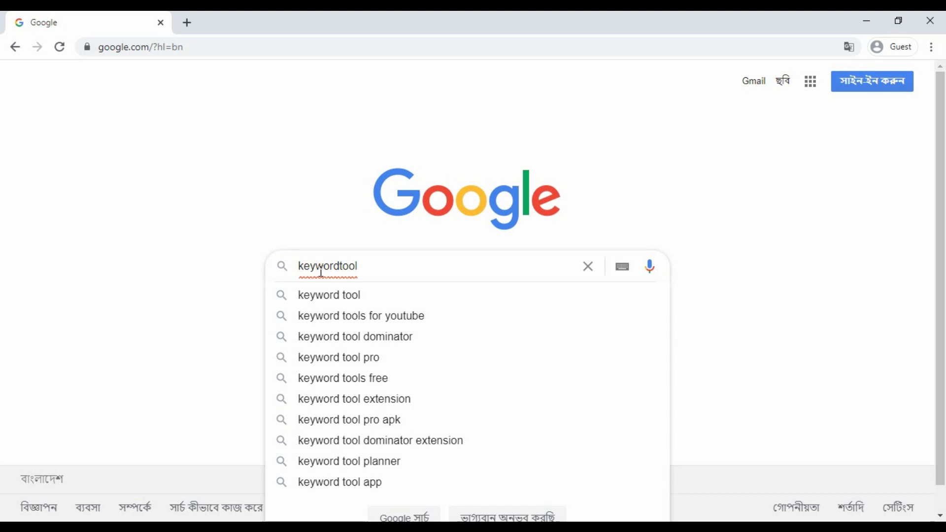
key(Down)
key(Return)
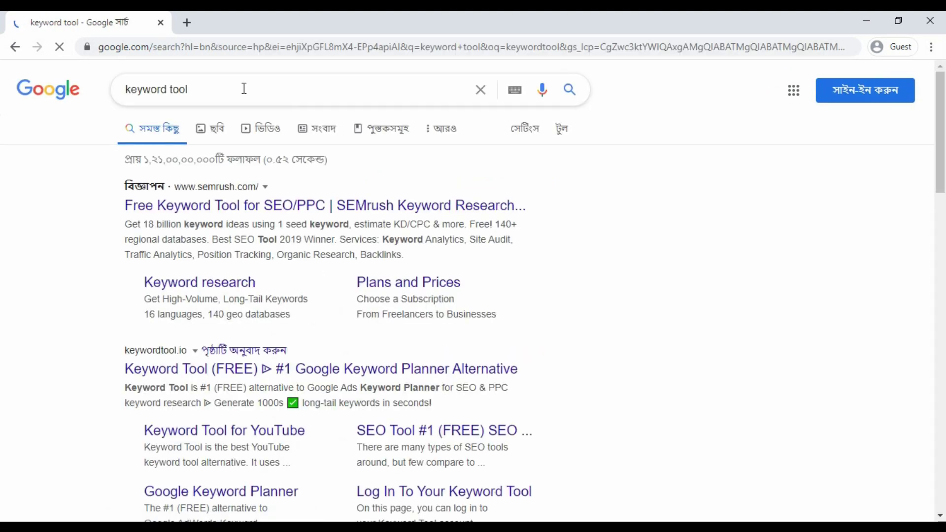
Step: Open the keywordtool.io result and look over its landing page
scroll(207, 182, down, 2)
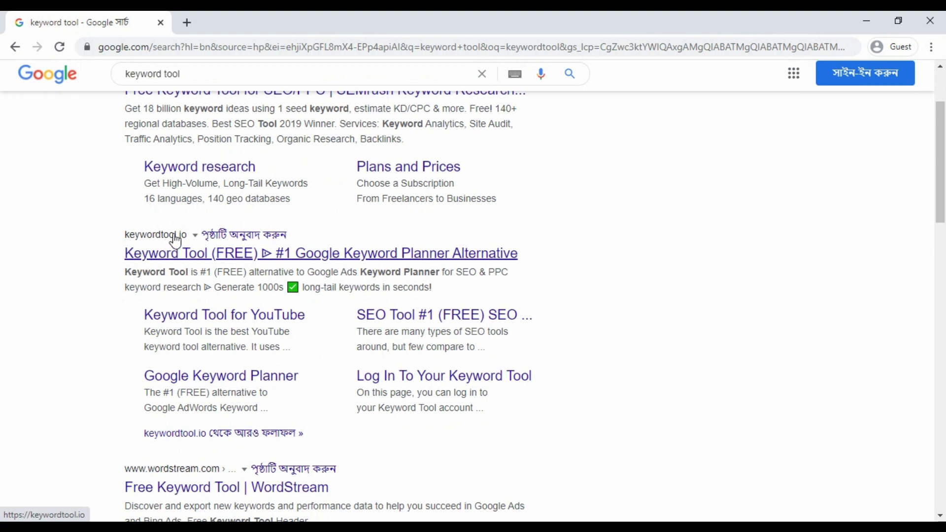
click(203, 265)
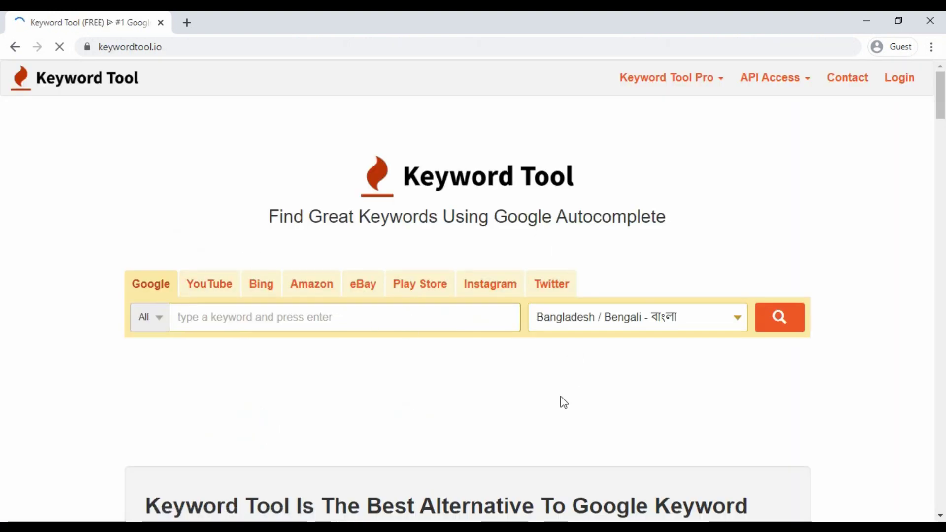
scroll(636, 219, down, 5)
scroll(639, 220, up, 5)
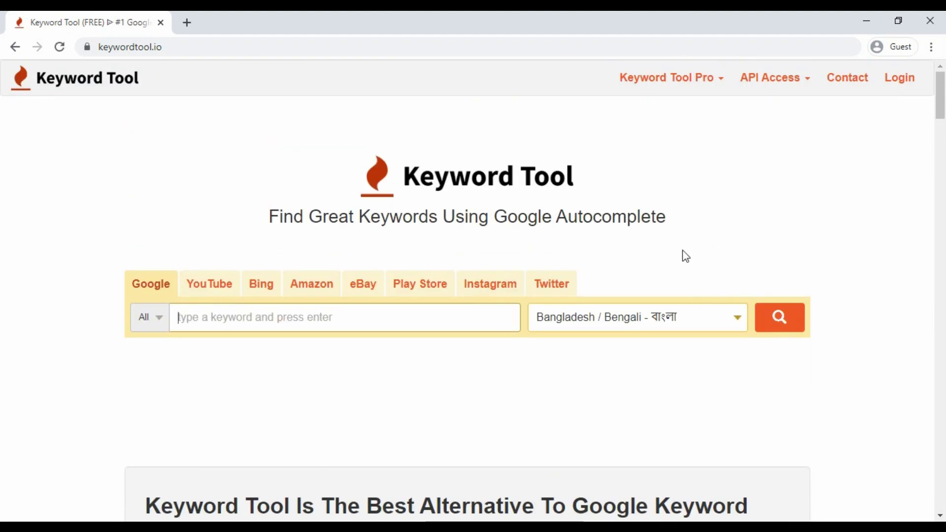
Step: Search for Google keyword suggestions for "relationship" with the location and language set to Bangladesh / English
click(390, 318)
click(392, 316)
click(360, 306)
key(Return)
click(325, 317)
text(relationship)
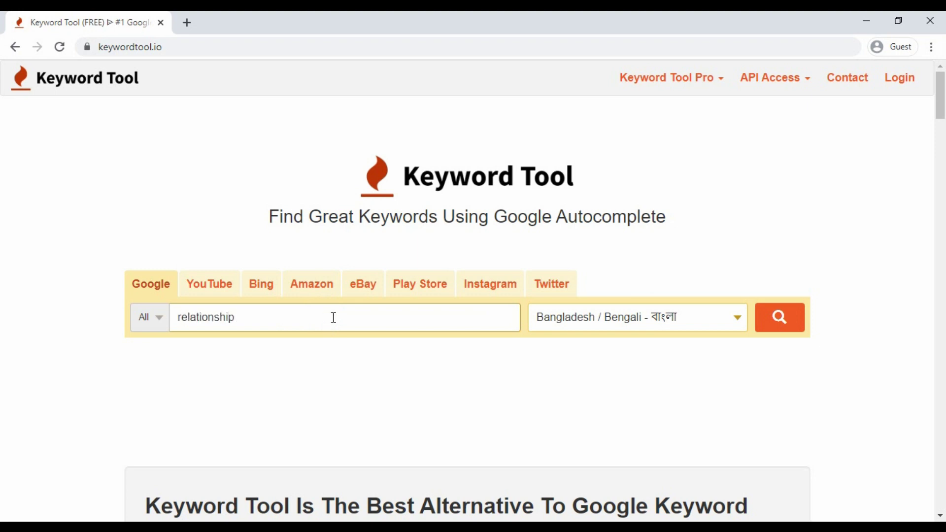
click(734, 318)
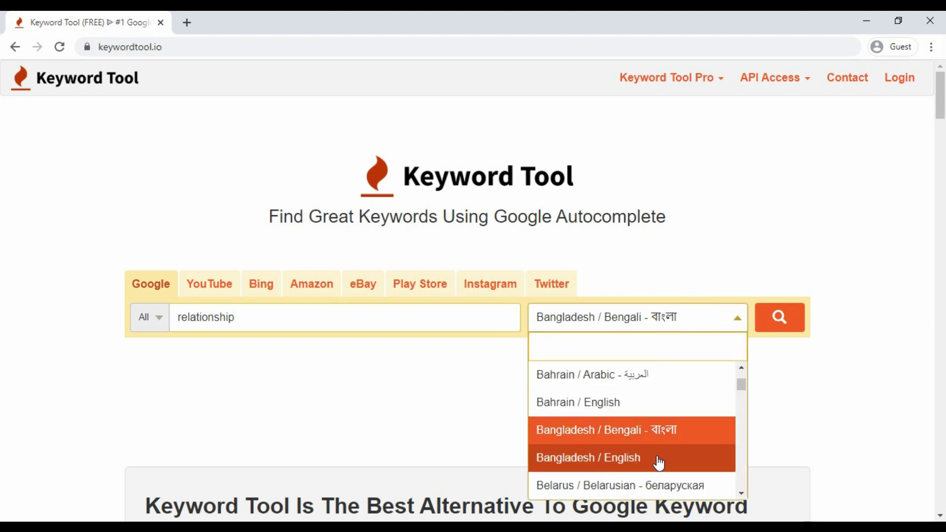
click(619, 463)
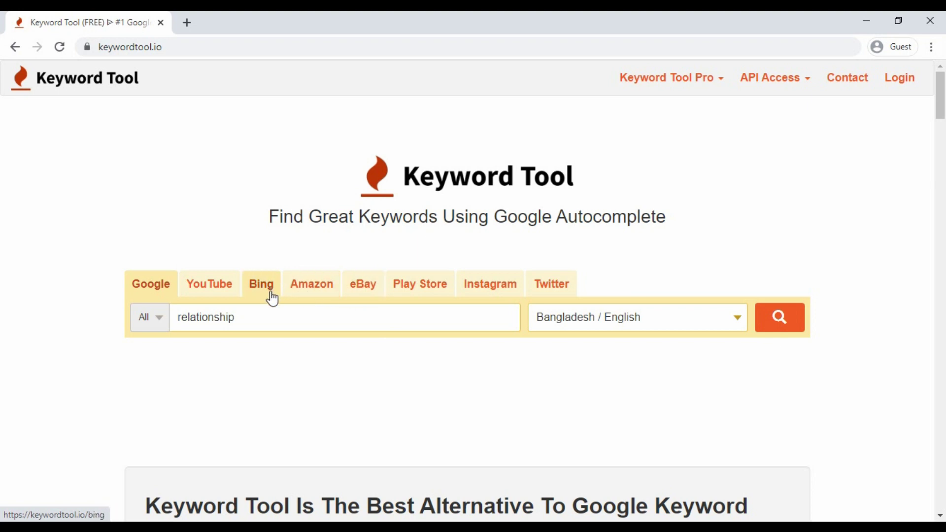
click(780, 323)
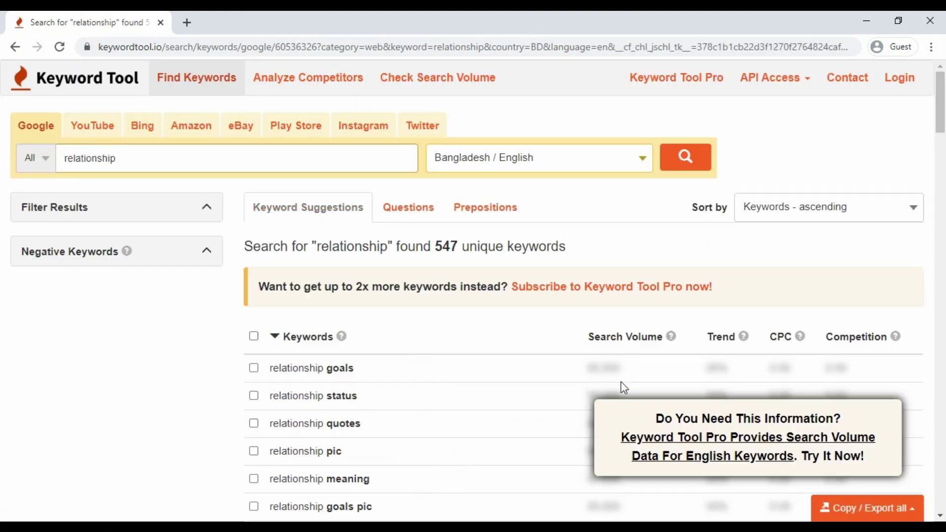
Step: Look through the first page of keyword suggestions for "relationship", down to the page links and back
scroll(507, 318, down, 3)
scroll(323, 241, down, 10)
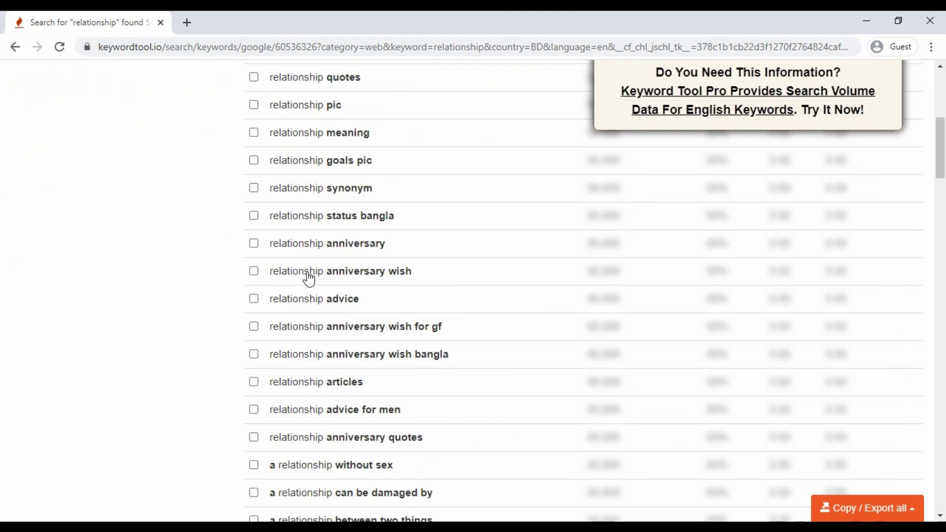
scroll(309, 289, down, 20)
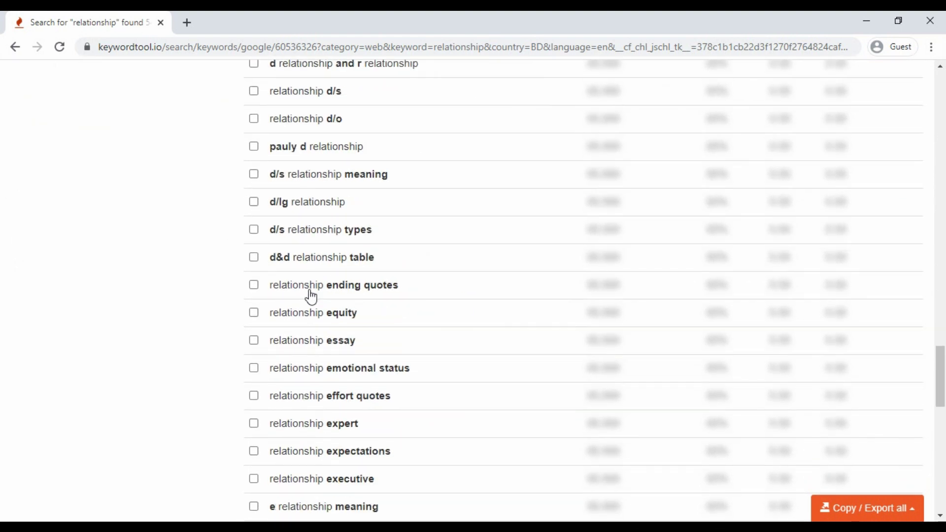
scroll(312, 300, down, 10)
scroll(315, 295, up, 20)
scroll(317, 295, down, 20)
scroll(319, 295, down, 8)
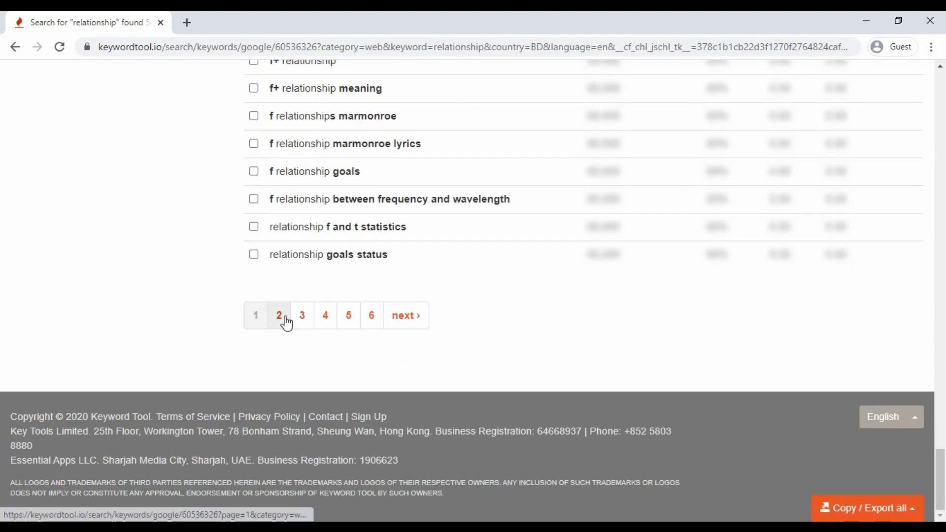
scroll(422, 382, up, 20)
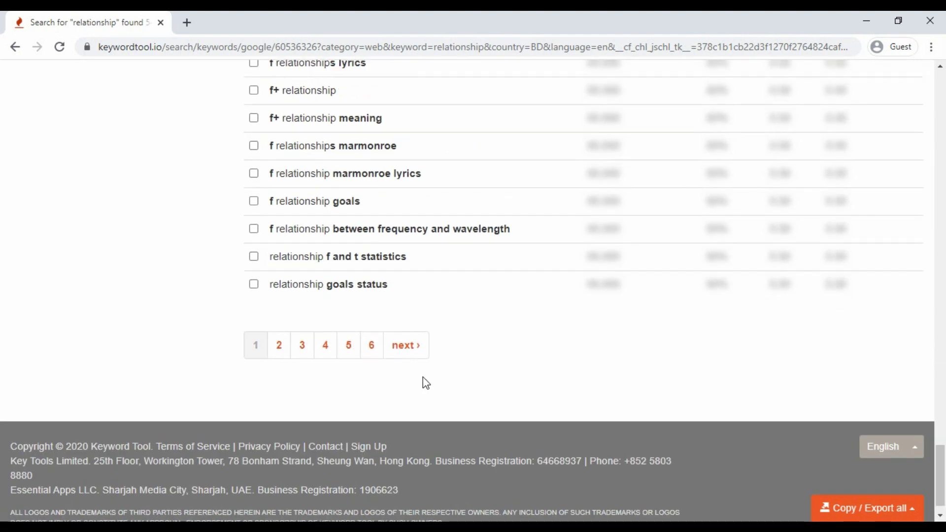
scroll(443, 369, up, 15)
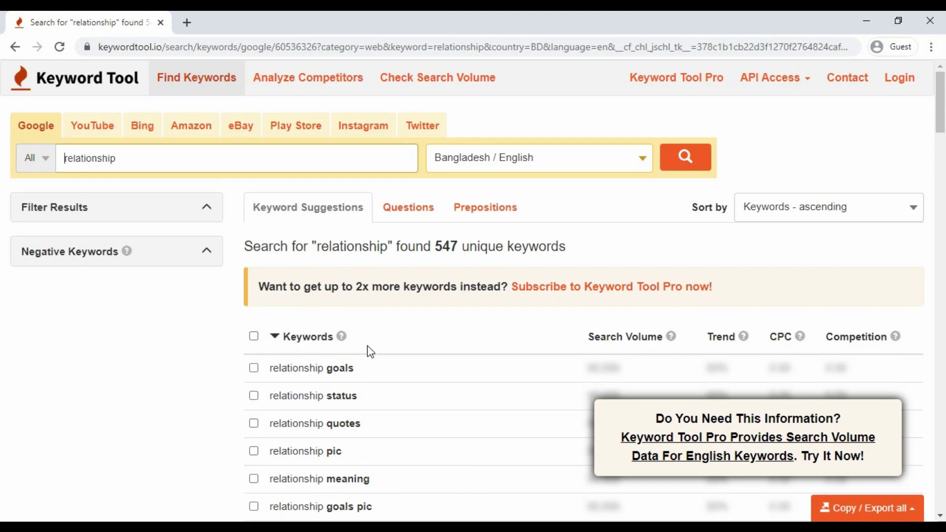
Step: Examine the Search Volume, Trend, CPC and Competition columns beside the first keyword suggestions
scroll(374, 352, down, 2)
scroll(402, 326, up, 2)
scroll(570, 321, down, 2)
scroll(720, 295, down, 4)
scroll(734, 296, up, 6)
scroll(758, 369, down, 2)
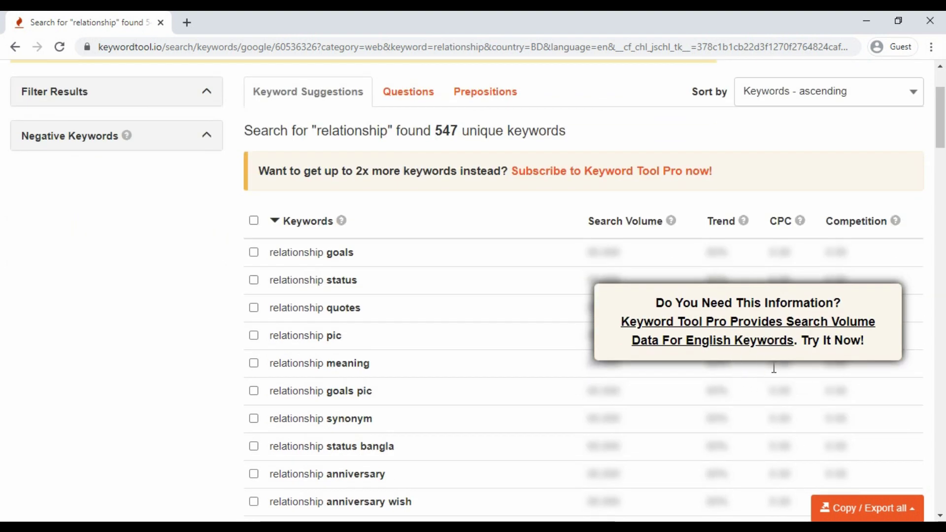
scroll(734, 382, up, 2)
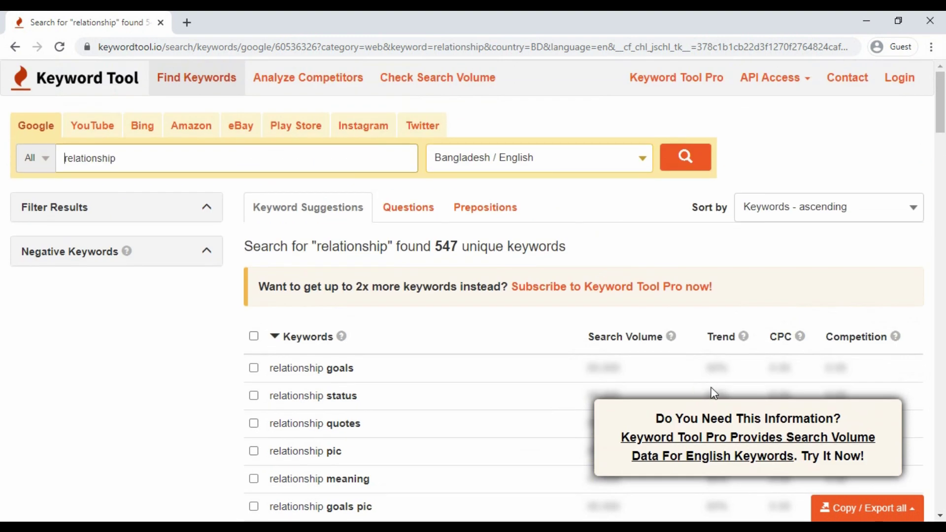
scroll(709, 389, down, 4)
scroll(711, 381, up, 2)
scroll(711, 377, up, 2)
scroll(386, 243, down, 2)
scroll(646, 313, up, 2)
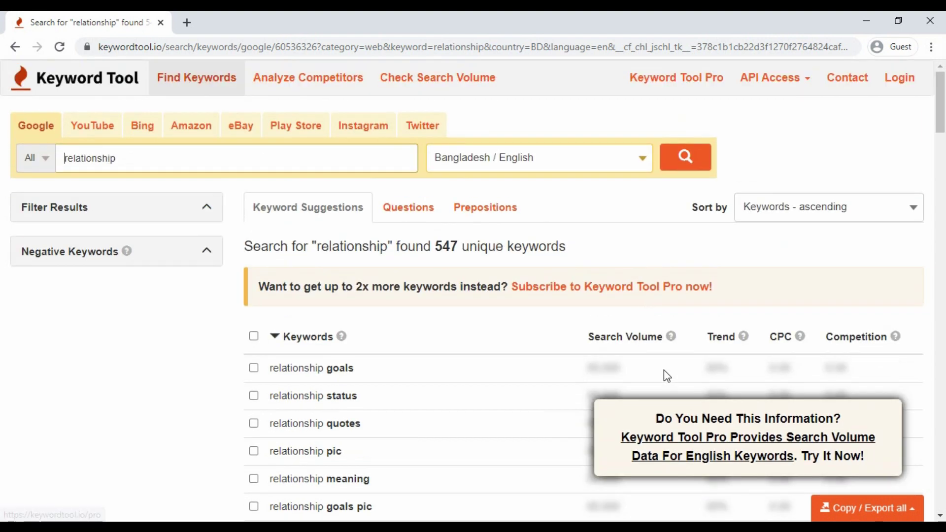
scroll(665, 376, down, 2)
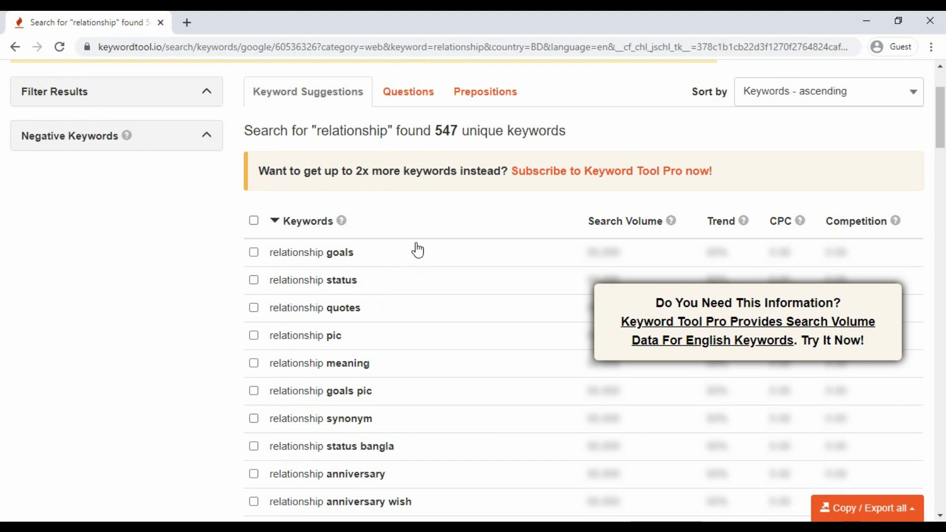
scroll(422, 251, up, 2)
scroll(421, 251, down, 2)
scroll(256, 262, up, 2)
scroll(340, 340, down, 2)
scroll(341, 333, up, 2)
scroll(341, 333, down, 2)
scroll(463, 317, up, 3)
scroll(428, 320, down, 3)
scroll(429, 320, up, 3)
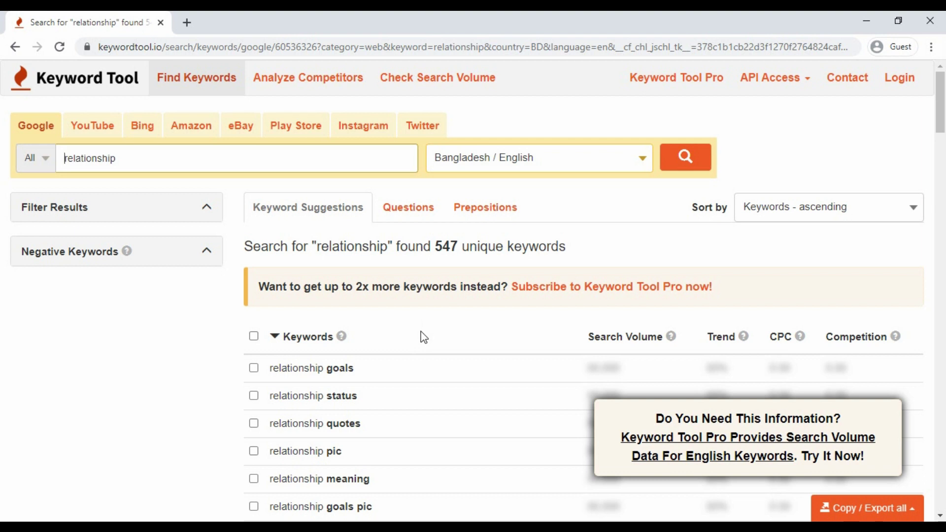
Step: Review the keyword suggestion list once more through to the end of the first page
scroll(372, 327, down, 3)
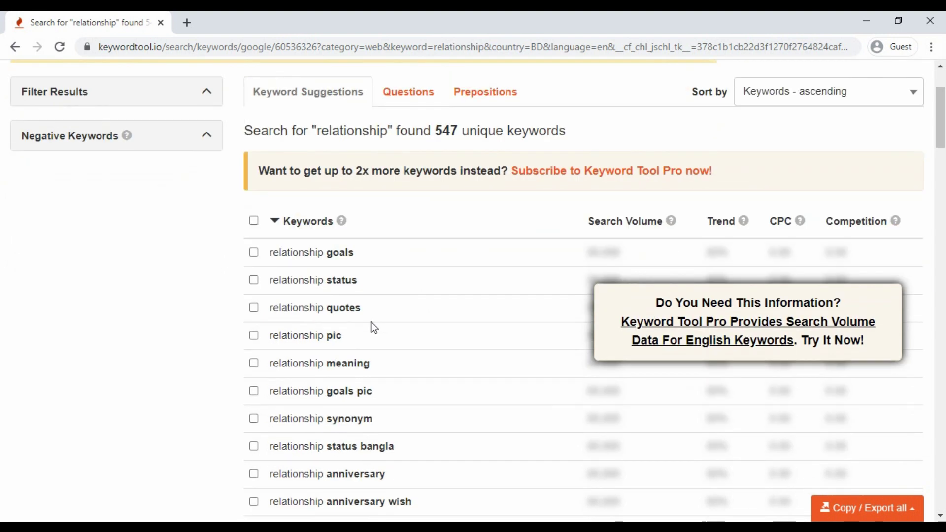
scroll(330, 276, down, 3)
scroll(408, 133, down, 15)
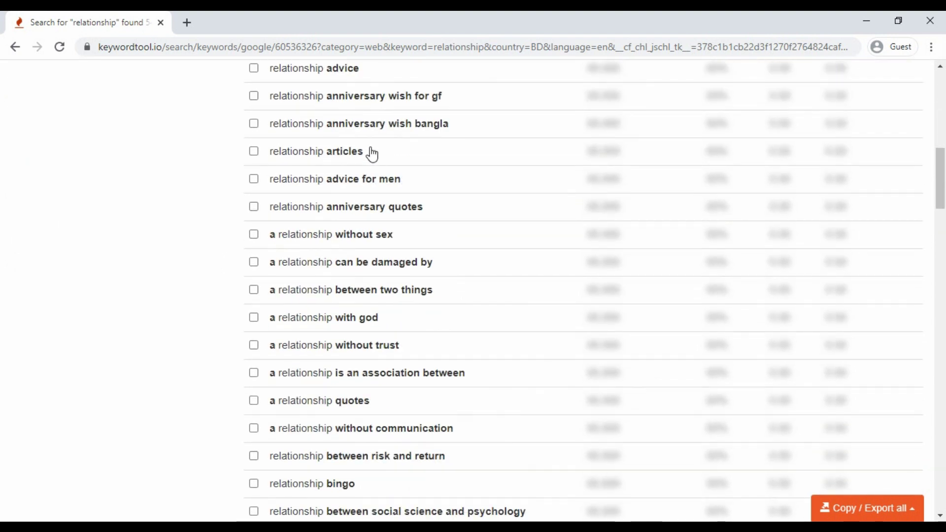
scroll(388, 211, down, 20)
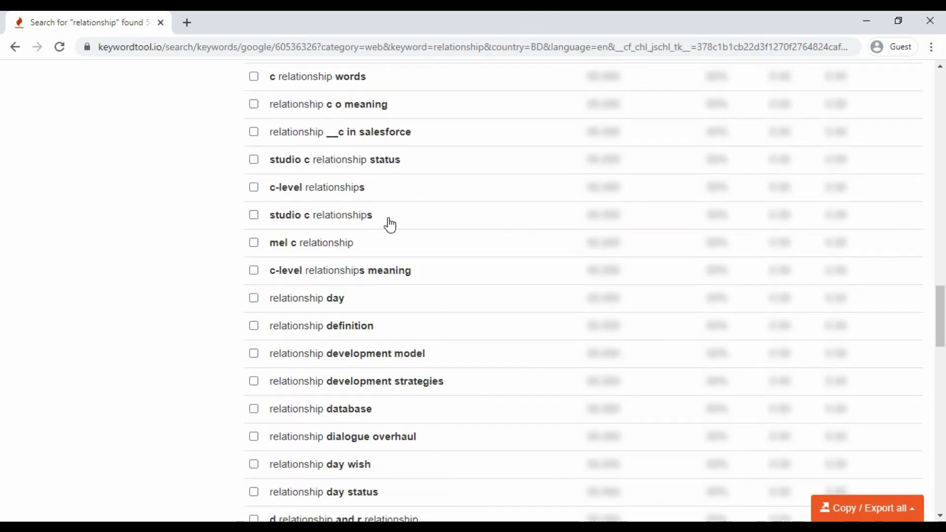
scroll(393, 228, down, 7)
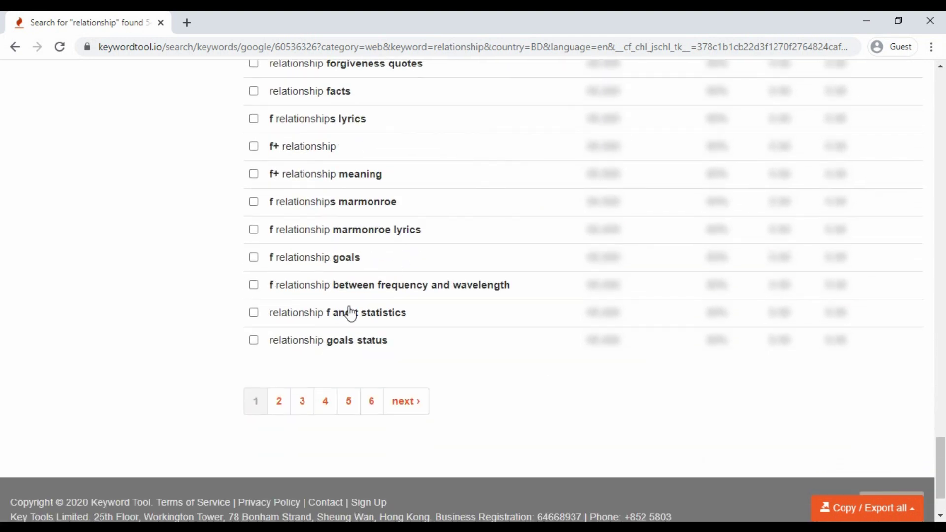
scroll(291, 353, up, 5)
scroll(292, 353, up, 5)
click(254, 221)
click(253, 193)
click(253, 166)
click(253, 165)
click(254, 193)
click(254, 220)
Step: Copy all the keyword suggestions to the clipboard
scroll(436, 291, up, 15)
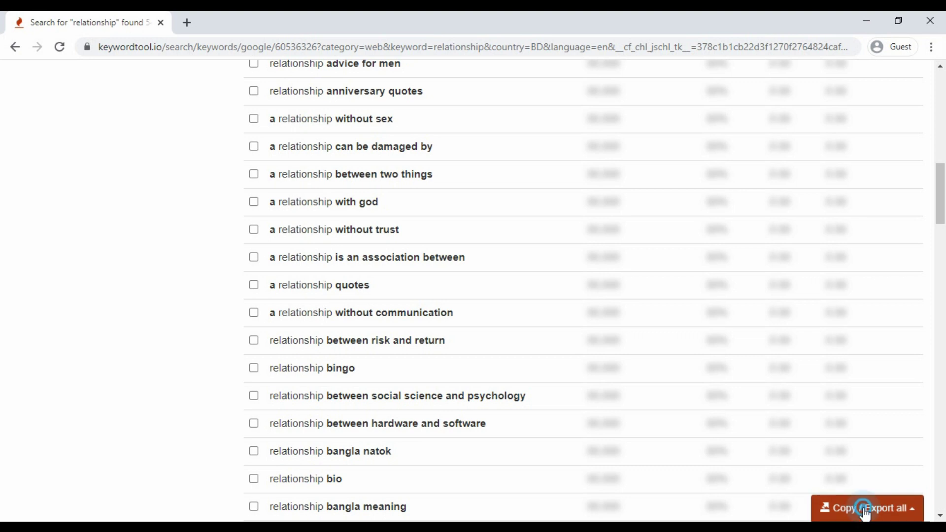
click(863, 510)
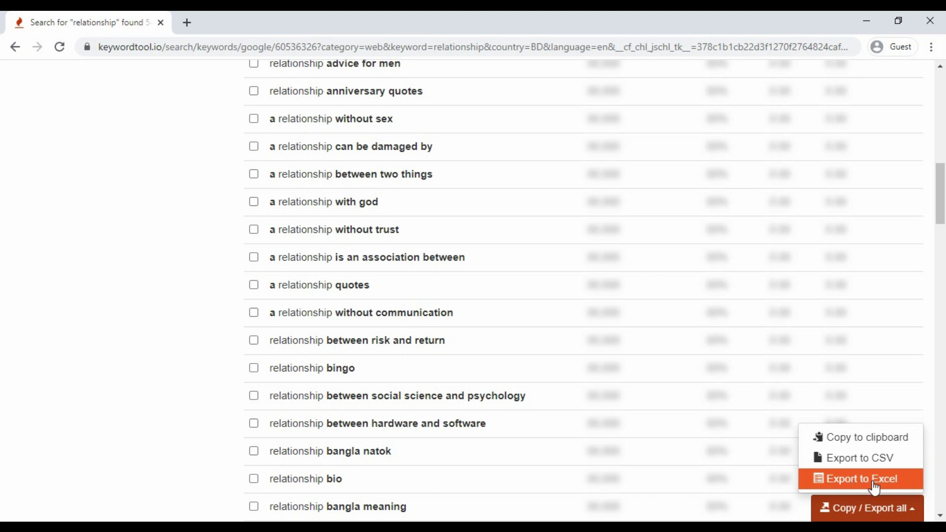
click(868, 445)
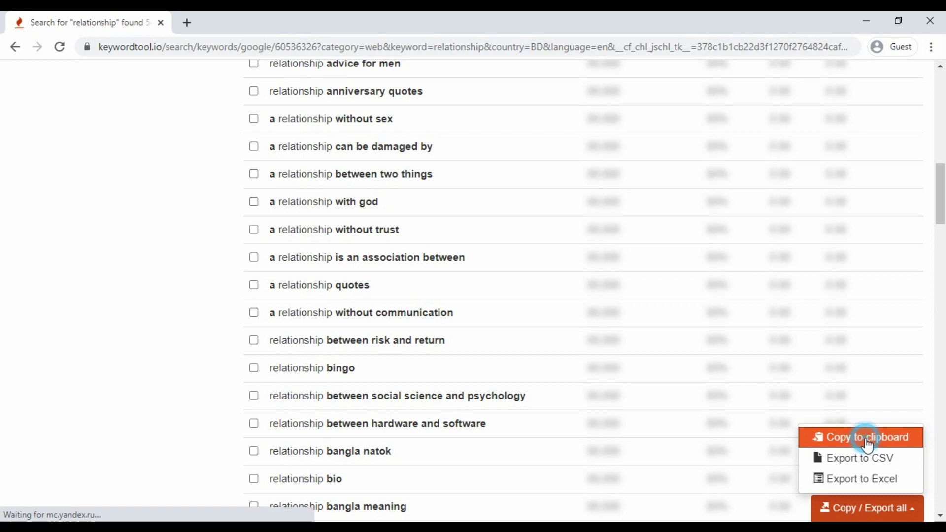
Step: Switch to Excel 2013 and create a blank workbook
key(super)
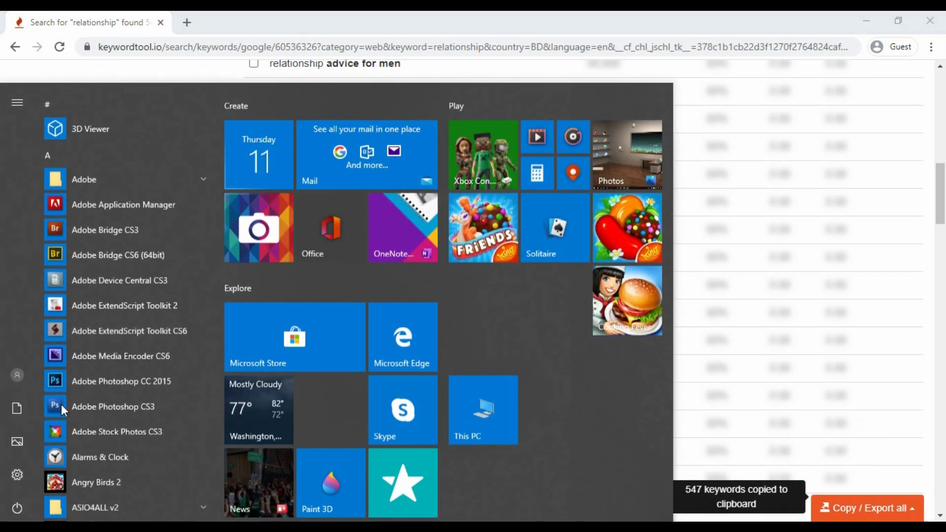
text(e)
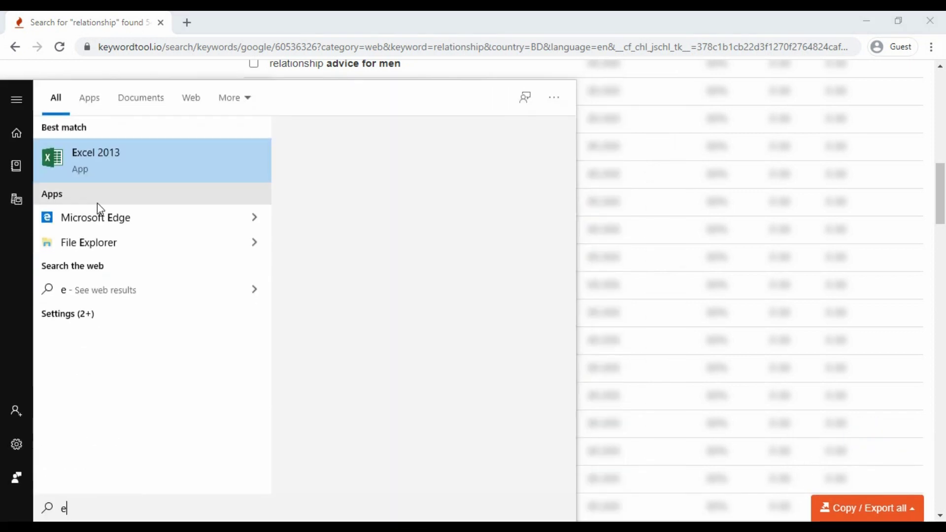
click(143, 172)
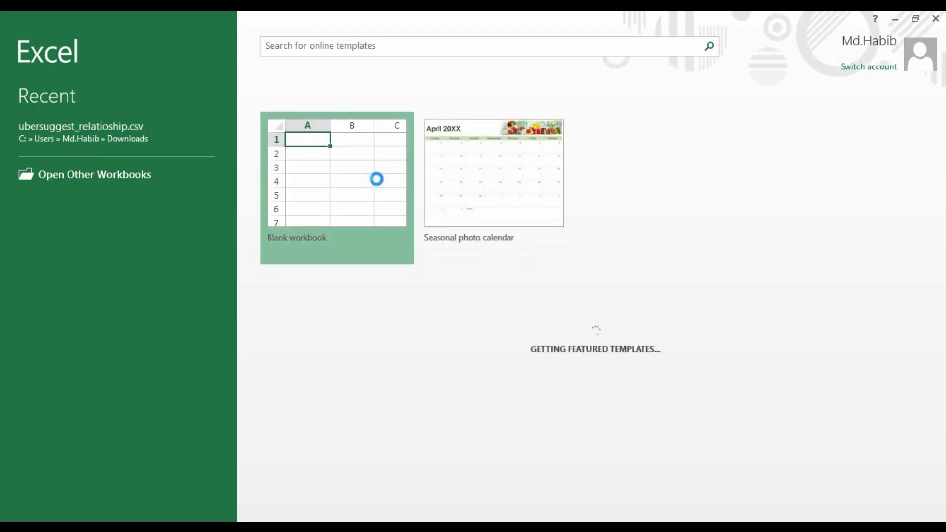
click(377, 179)
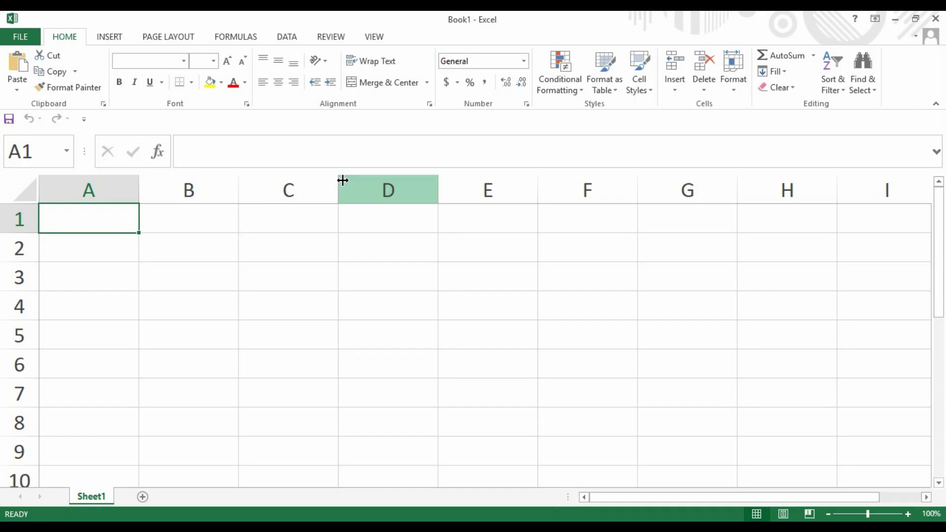
Step: Paste the copied keywords into column A starting at cell A1 and widen the column to fit longer phrases
key(ctrl+v)
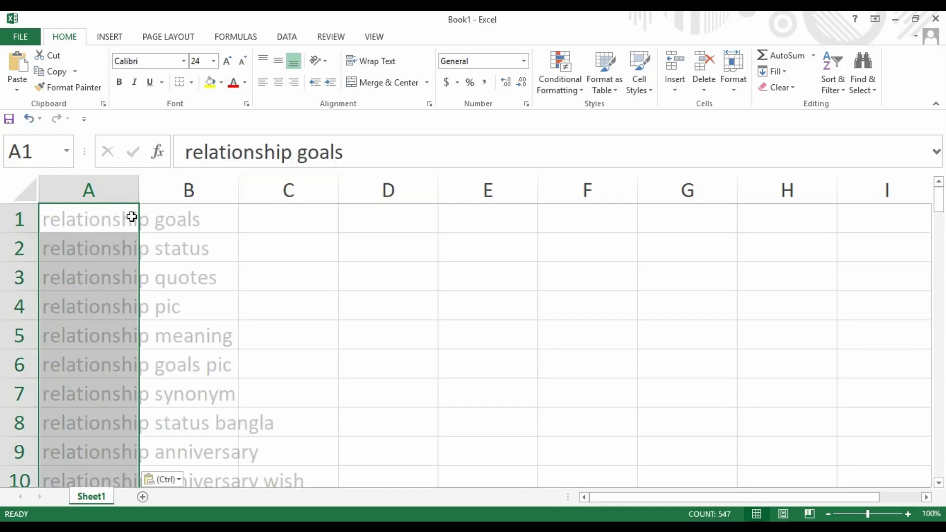
drag(140, 184, 351, 201)
click(320, 191)
click(302, 229)
scroll(276, 281, down, 20)
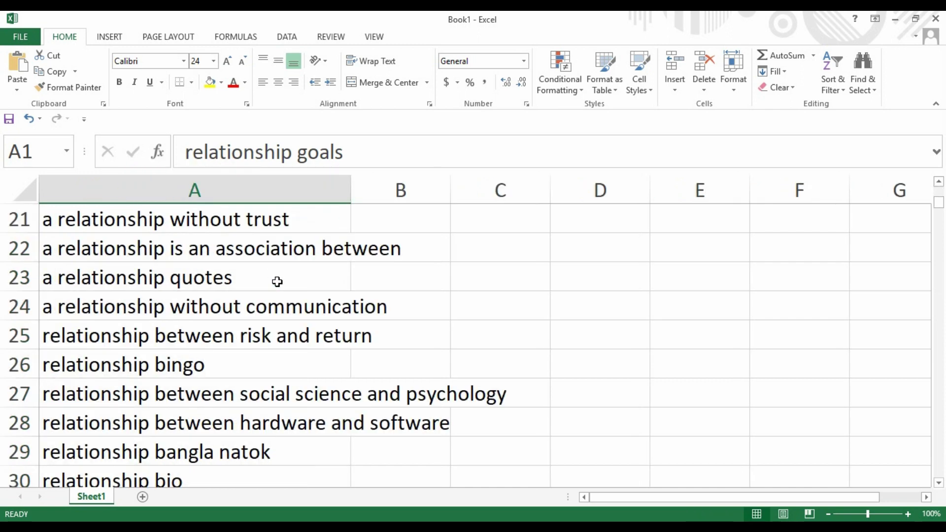
Step: Replace the content of cell A1 above the pasted keyword list with the heading "keyword ideas"
scroll(282, 340, down, 20)
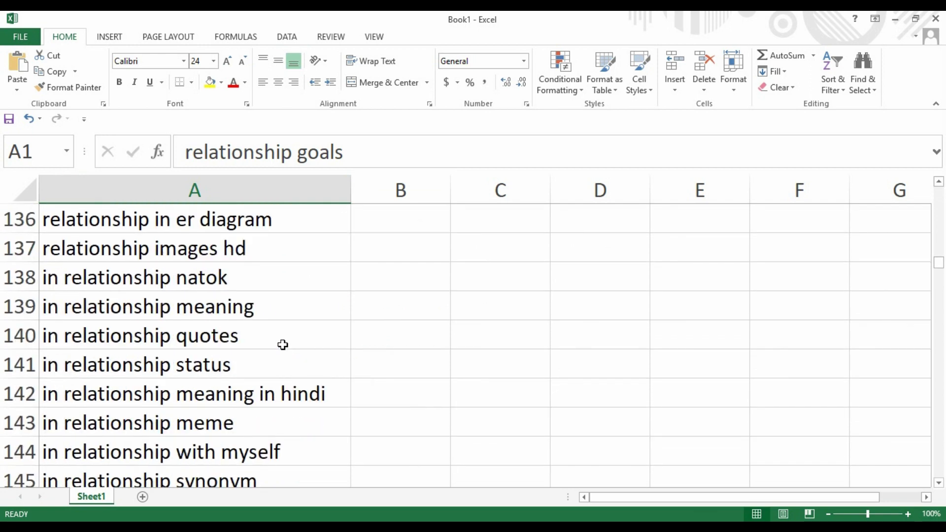
scroll(286, 360, down, 17)
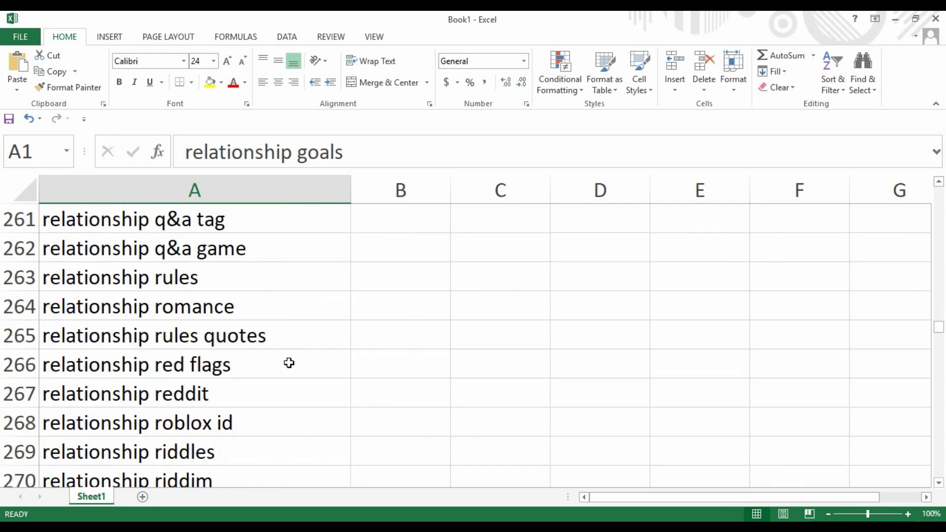
scroll(290, 359, up, 20)
scroll(293, 352, up, 20)
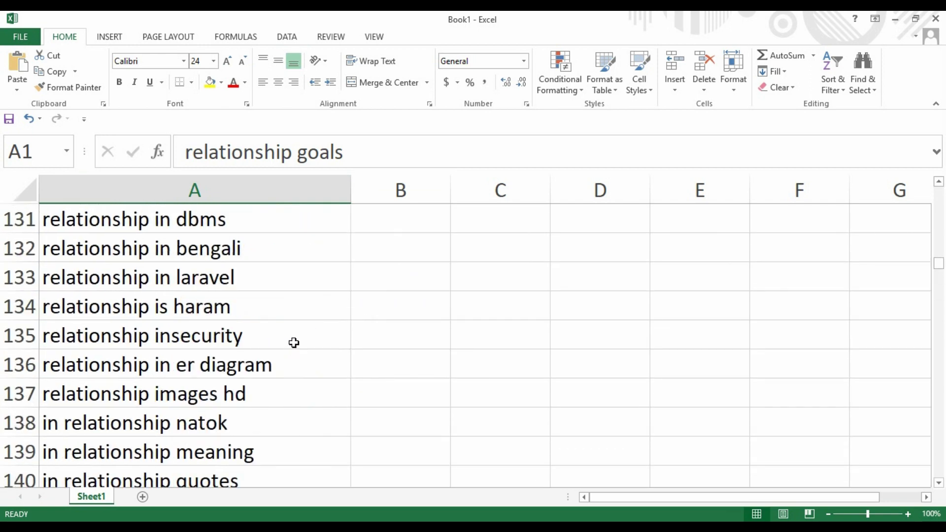
scroll(278, 321, up, 2)
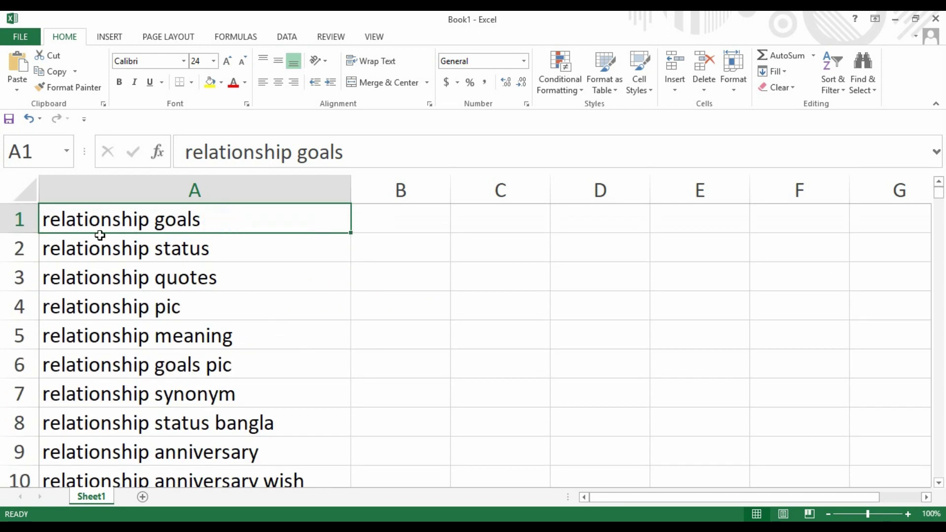
double_click(229, 227)
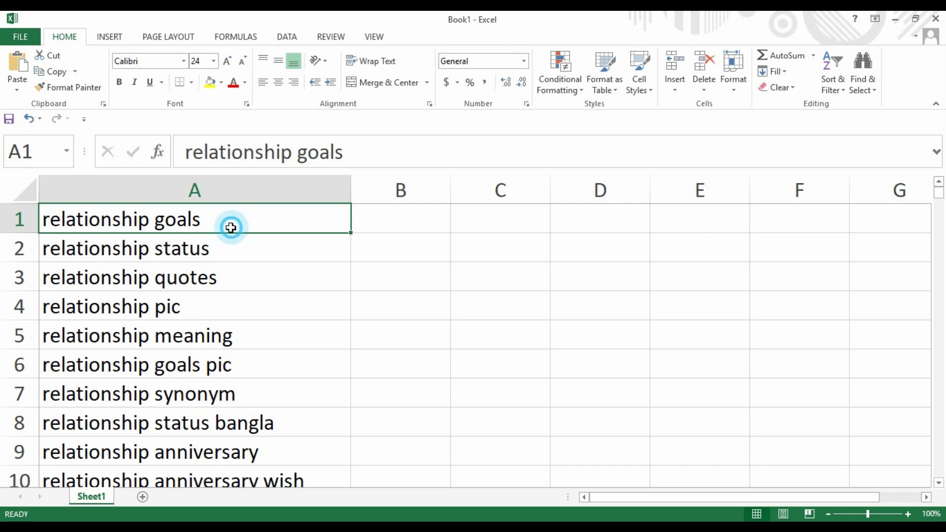
click(220, 227)
key(BackSpace)
click(218, 224)
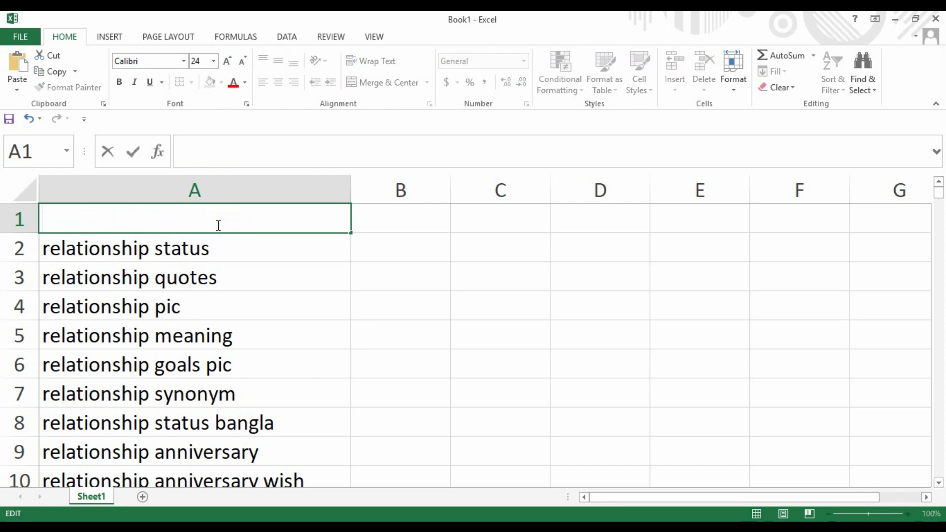
text(keyword)
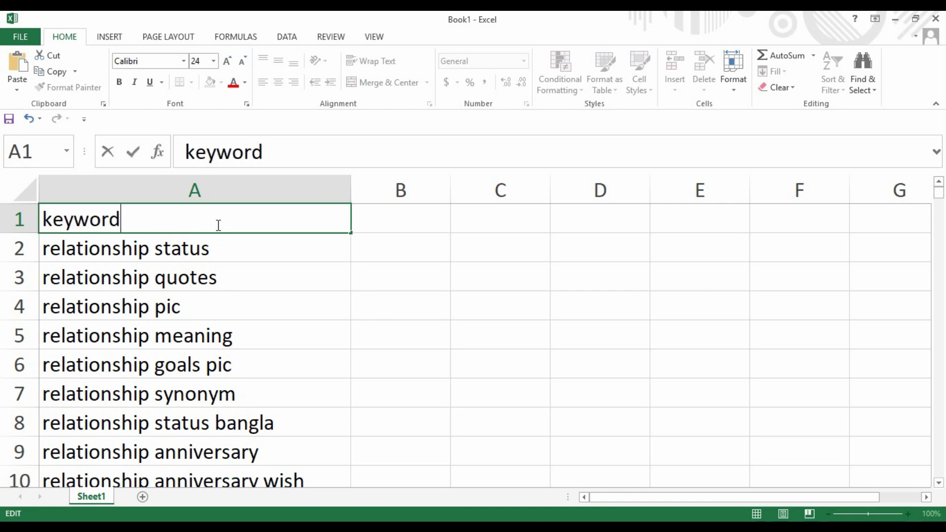
text( ideas)
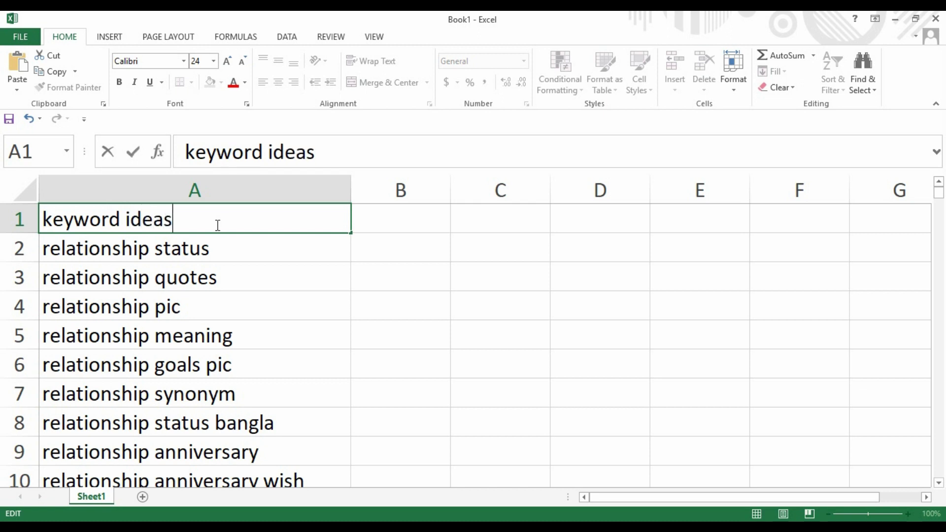
Step: Enter the column headings "valume" in cell B1 and "CPC" in cell C1
click(378, 206)
text(valume)
click(464, 219)
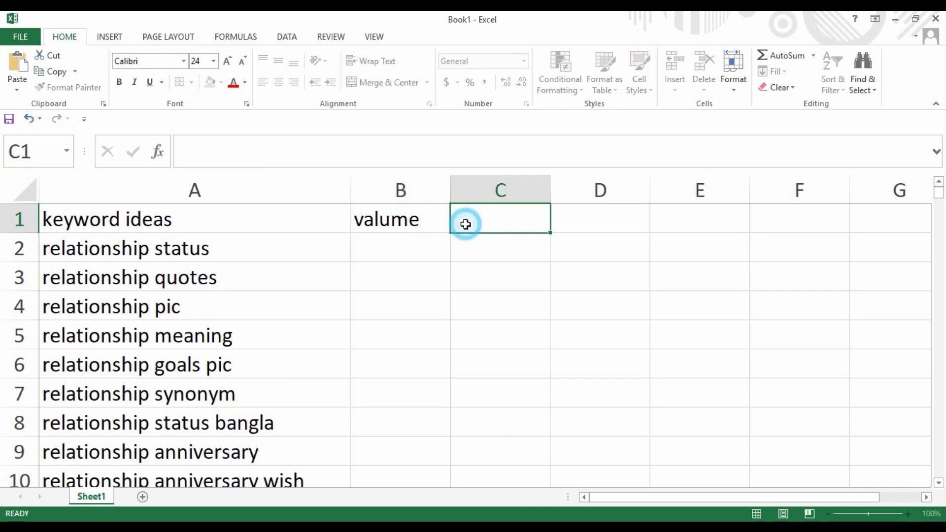
text(CPC)
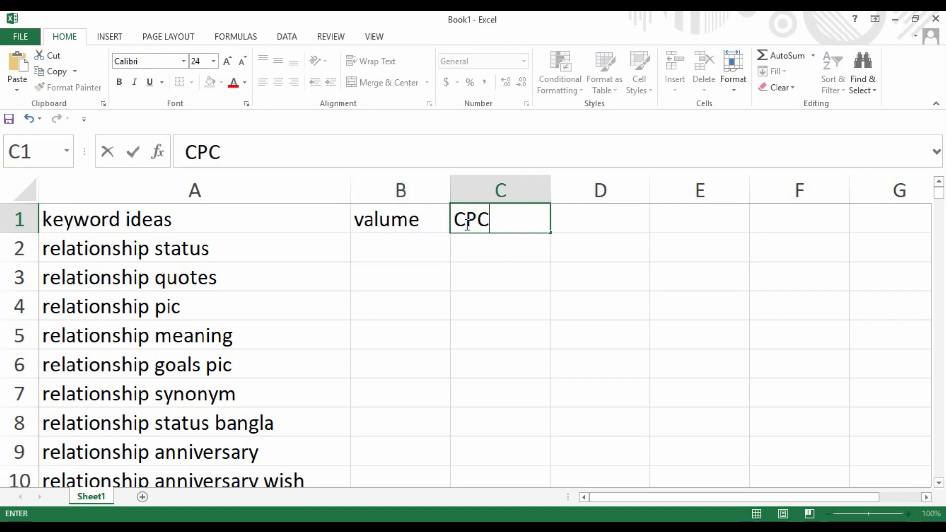
Step: Center the headings in cells A1, B1 and C1 horizontally and make them bold
click(322, 226)
click(278, 83)
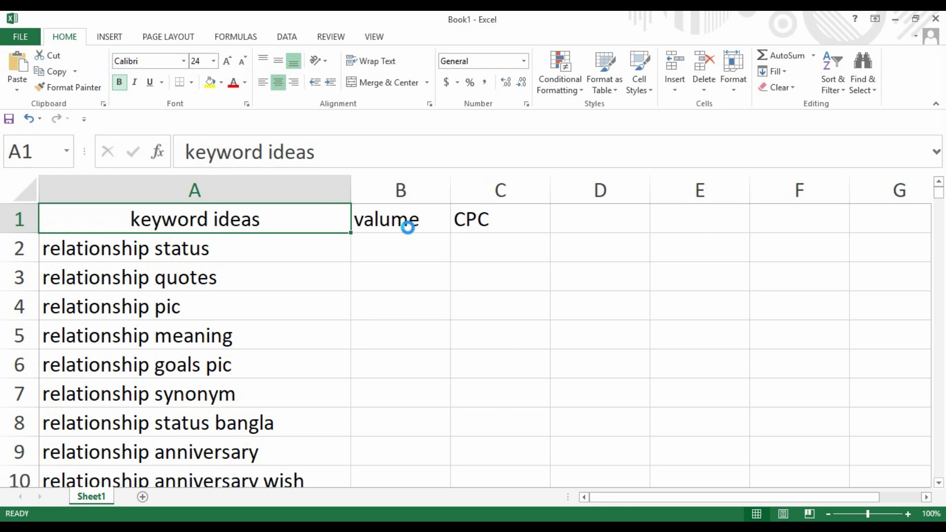
key(ctrl+b)
click(407, 228)
click(279, 82)
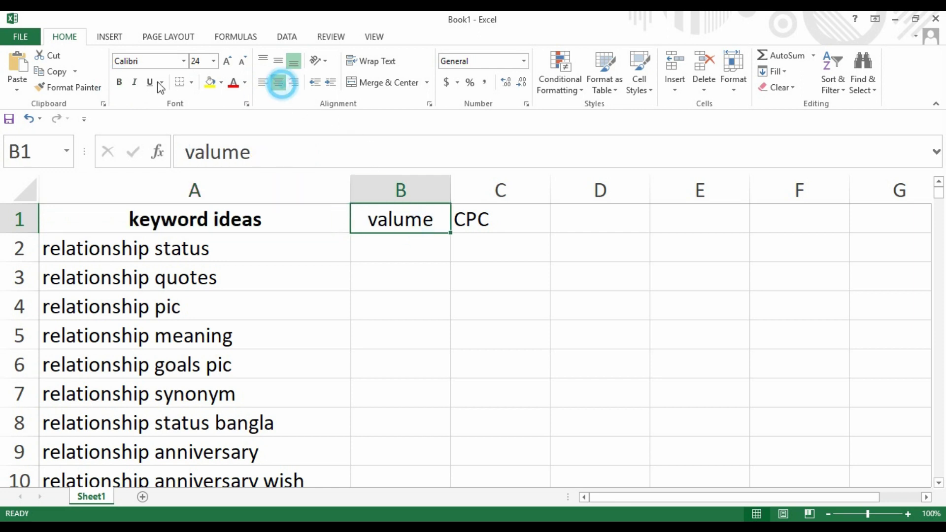
click(116, 82)
click(511, 235)
click(500, 226)
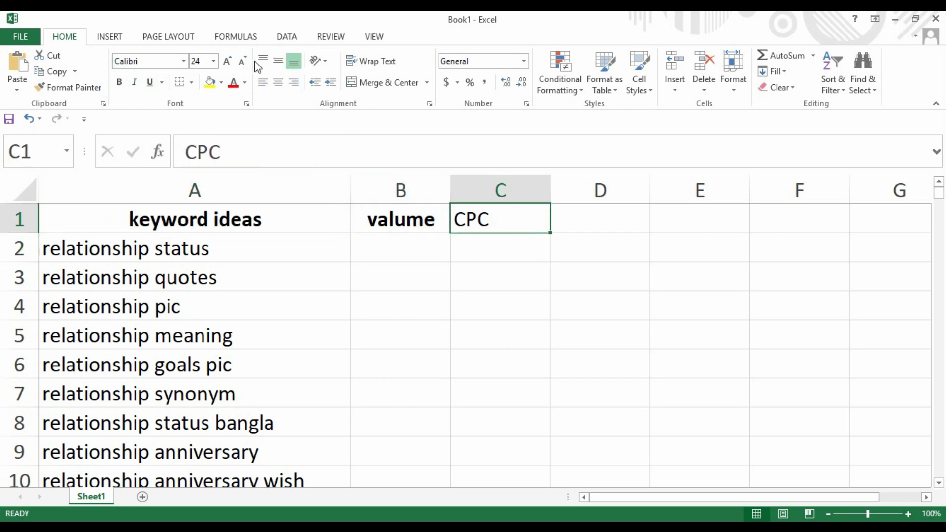
click(281, 84)
click(118, 82)
Step: Make row 1 taller and align the three headings in A1, B1 and C1 vertically to the middle
drag(32, 231, 29, 258)
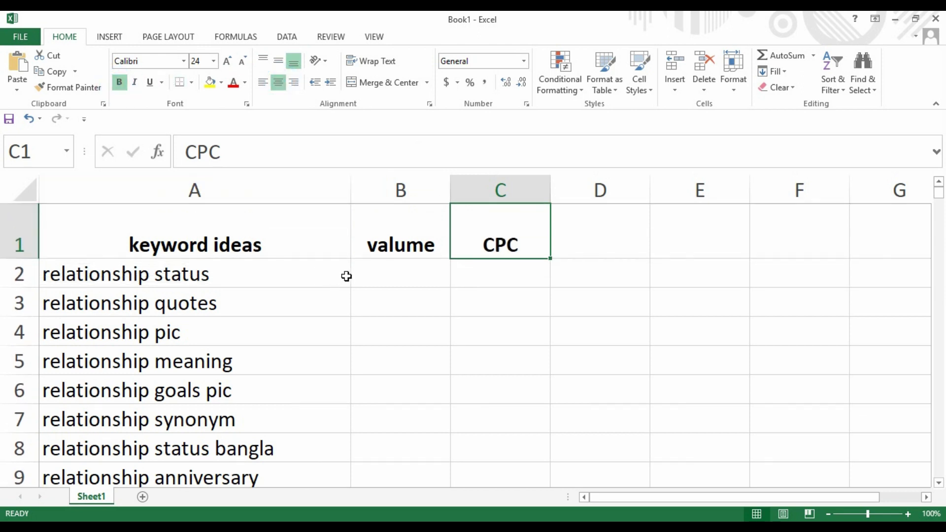
click(318, 226)
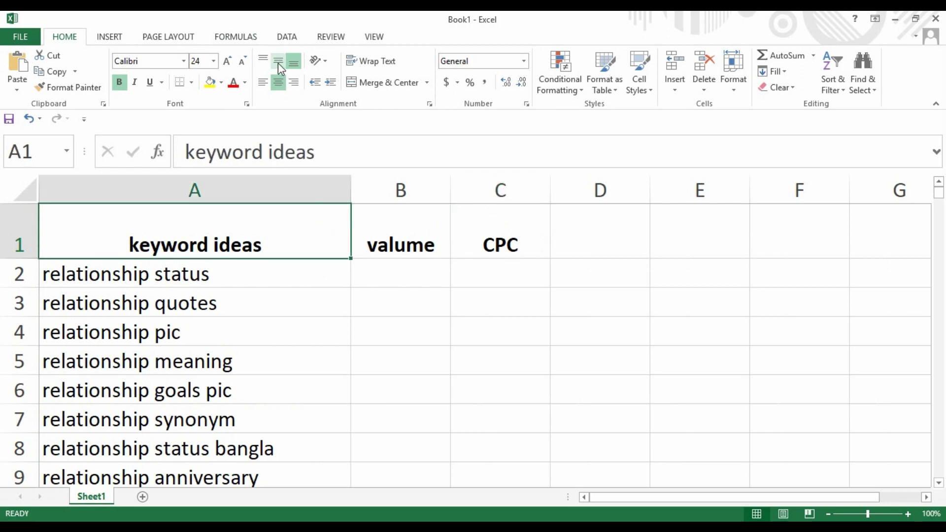
click(279, 63)
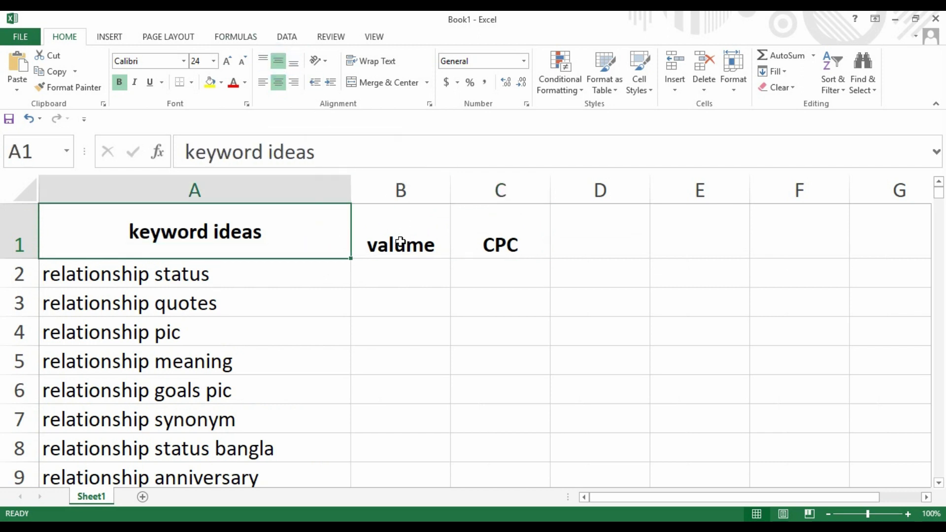
click(400, 242)
click(279, 61)
click(515, 225)
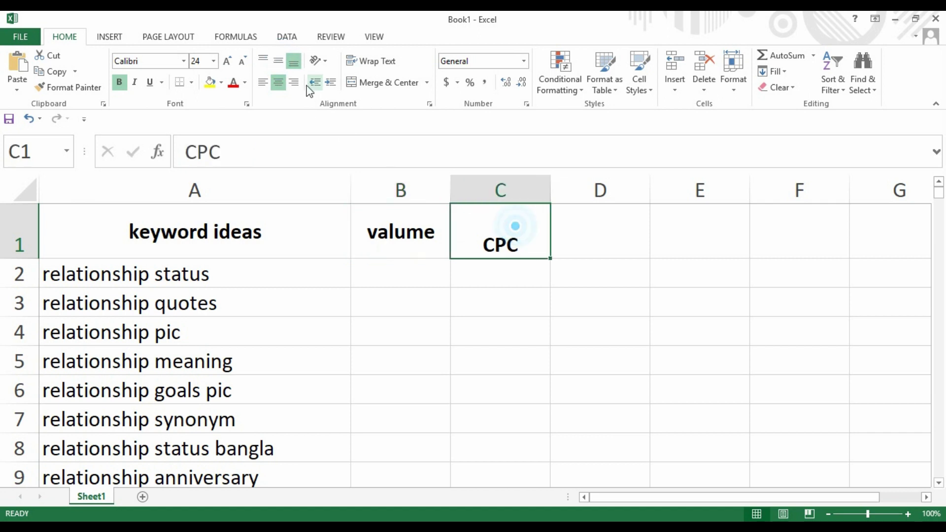
click(278, 61)
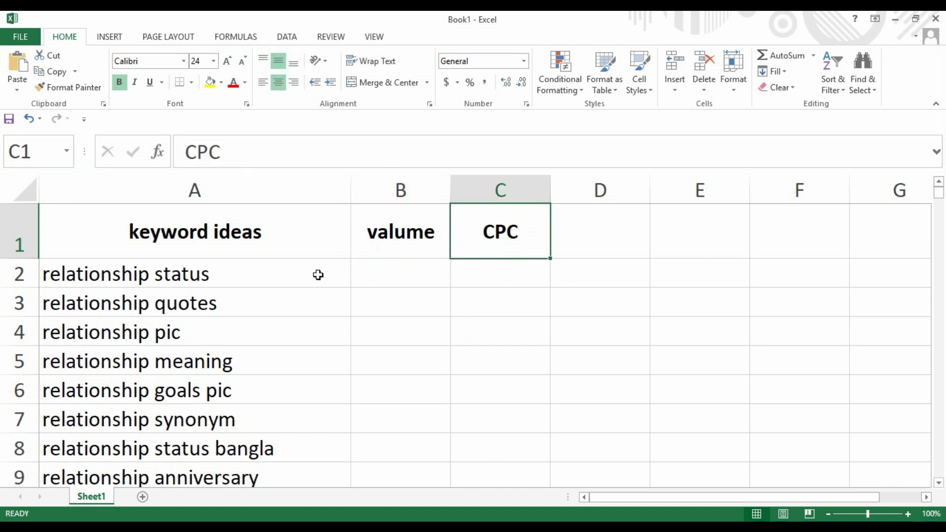
click(287, 274)
drag(221, 276, 242, 398)
scroll(244, 392, down, 20)
scroll(265, 370, up, 17)
scroll(269, 362, up, 5)
click(256, 301)
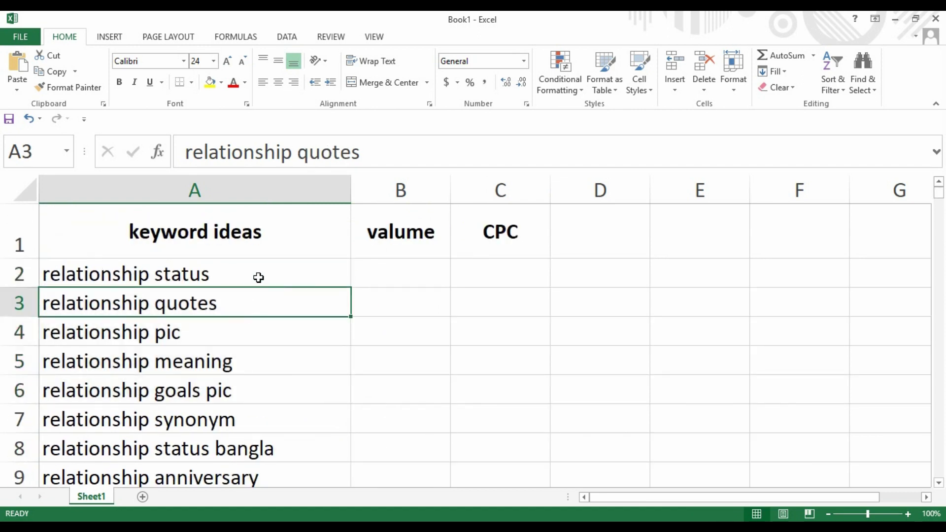
click(399, 279)
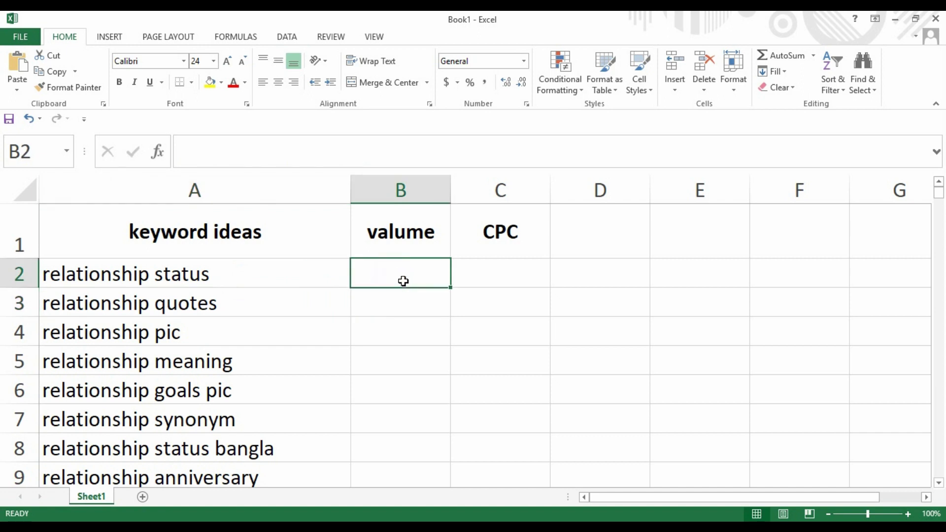
click(495, 283)
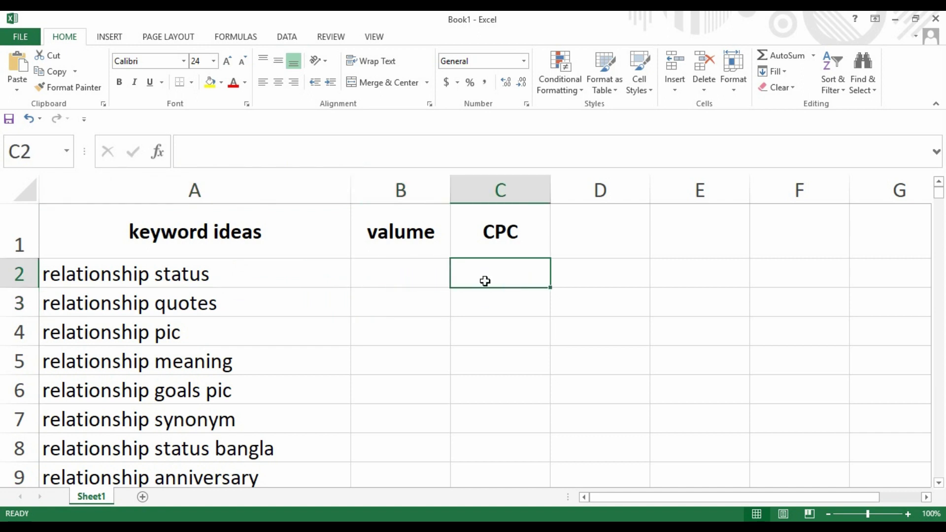
Step: Copy the keyword "relationship status" from cell A2 and switch to the Chrome browser
click(260, 280)
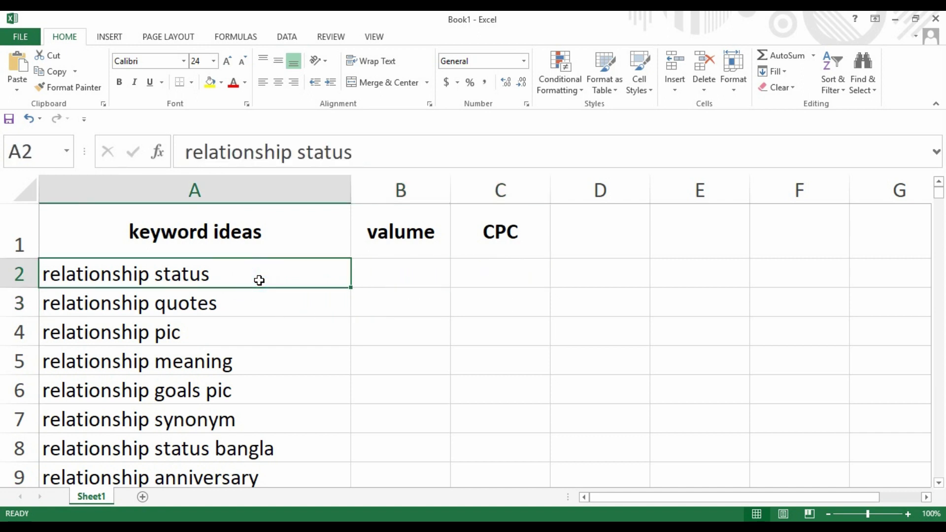
key(ctrl+c)
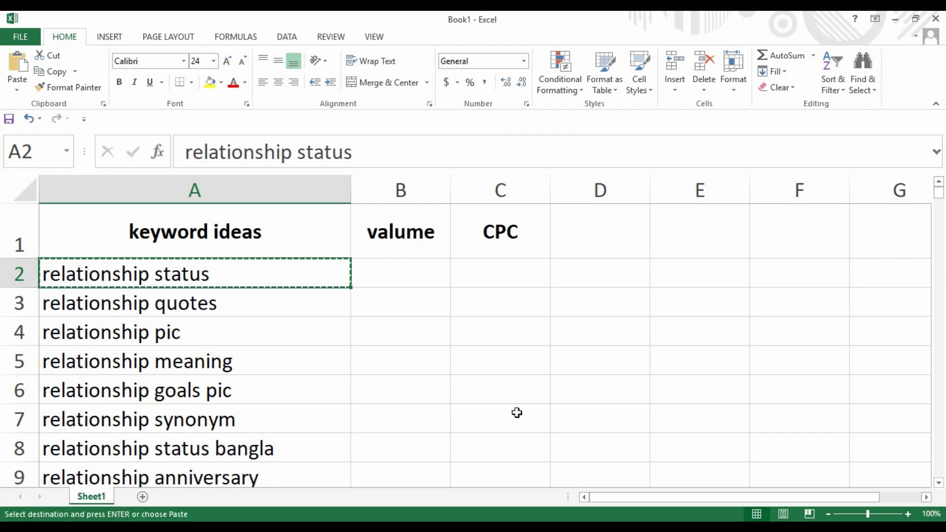
key(alt+Tab)
Step: Search Google for "nail patel" in the empty browser tab and open the Ubersuggest page from the results
click(186, 19)
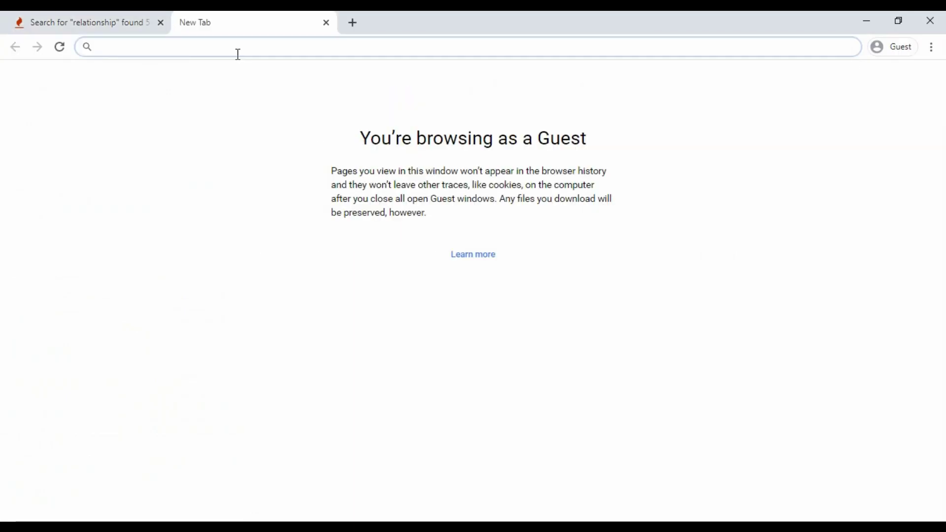
text(na)
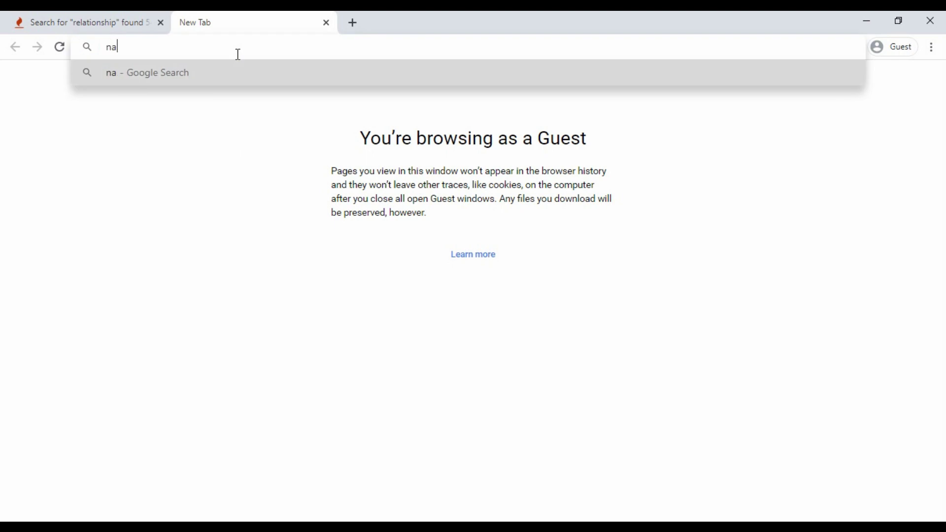
text(il patel)
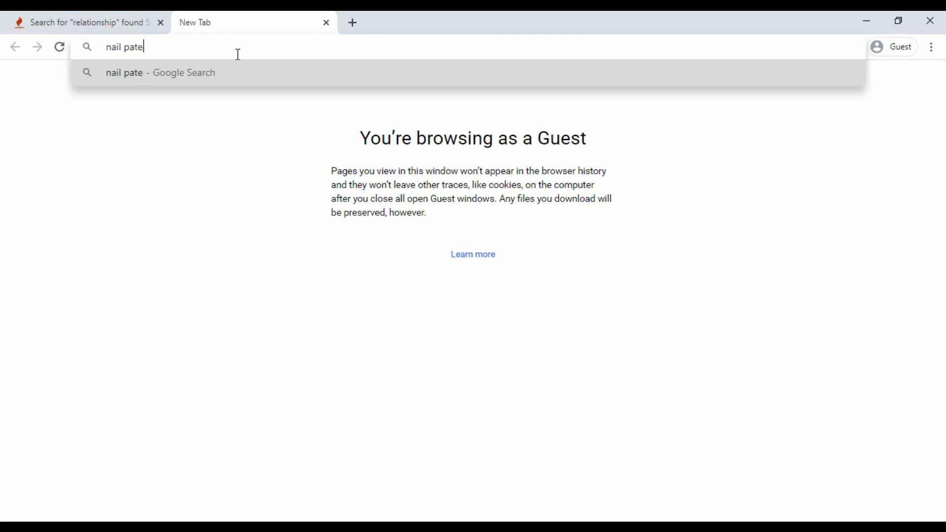
key(Return)
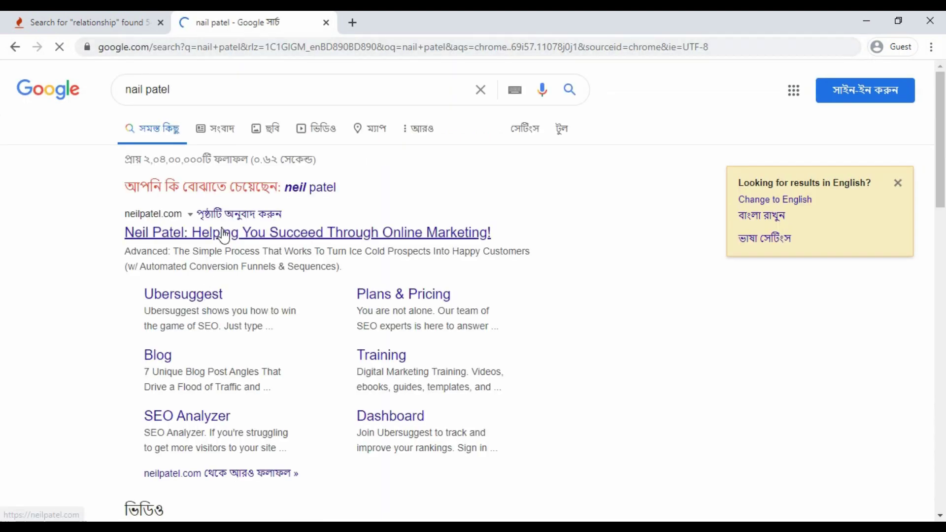
click(201, 302)
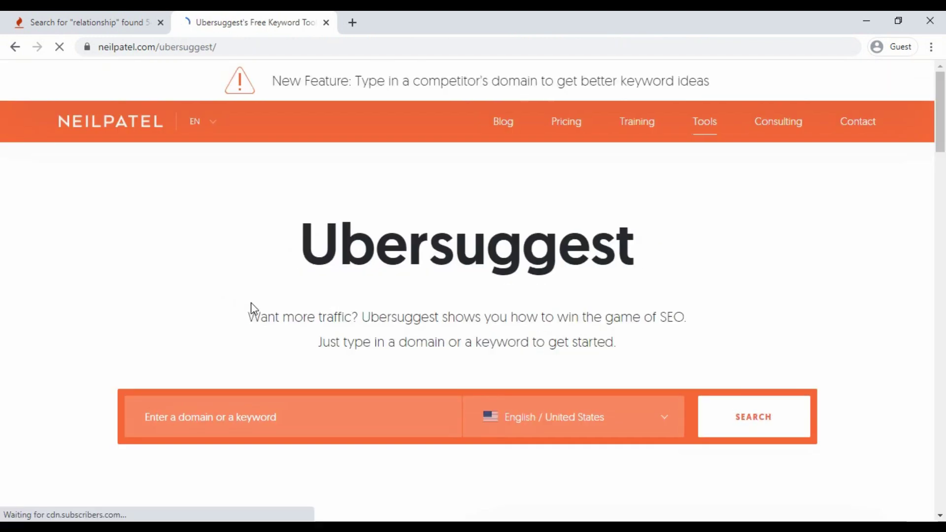
Step: Paste the copied keyword "relationship status" into the Ubersuggest domain or keyword field
scroll(424, 281, down, 2)
click(302, 306)
key(ctrl+v)
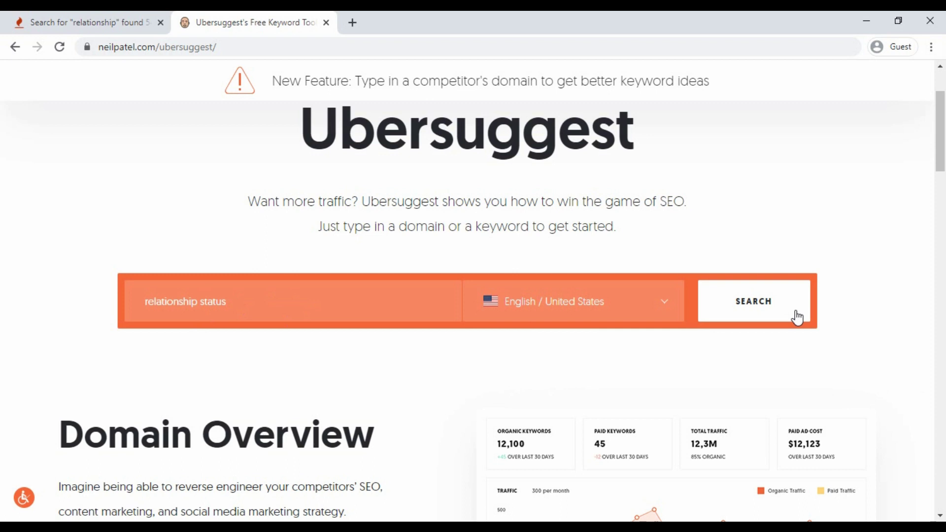
click(663, 301)
scroll(584, 411, down, 15)
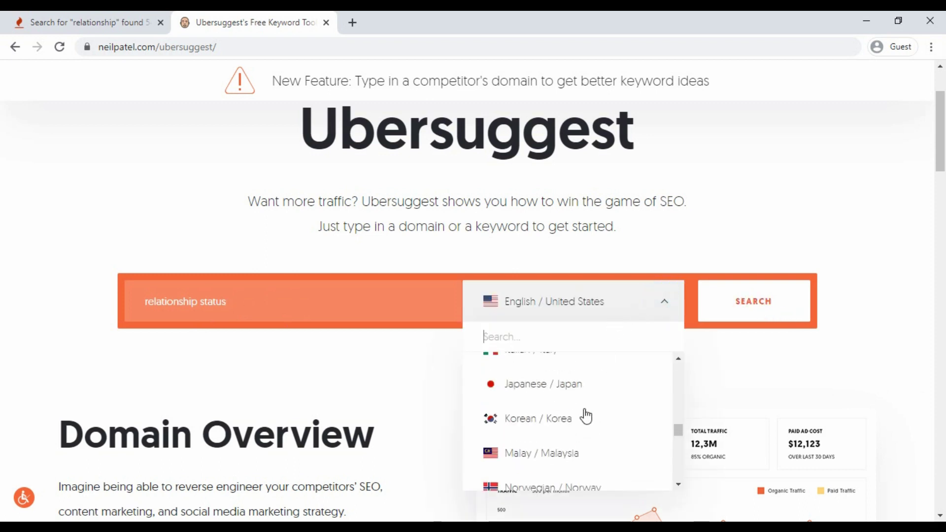
scroll(580, 411, down, 10)
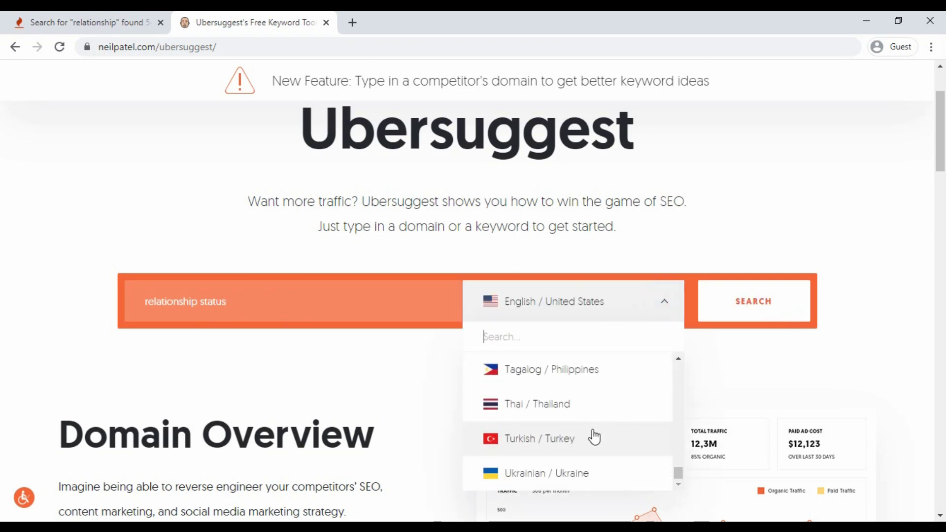
scroll(593, 436, up, 20)
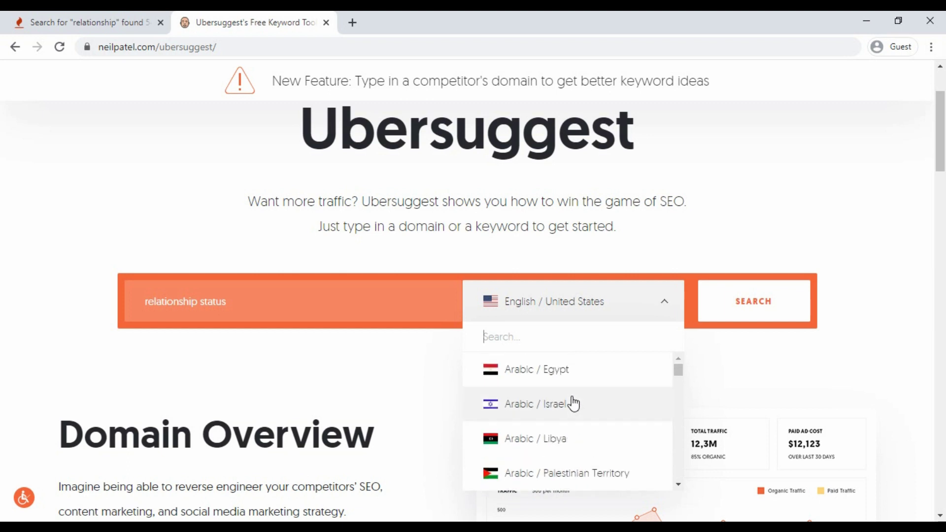
click(749, 373)
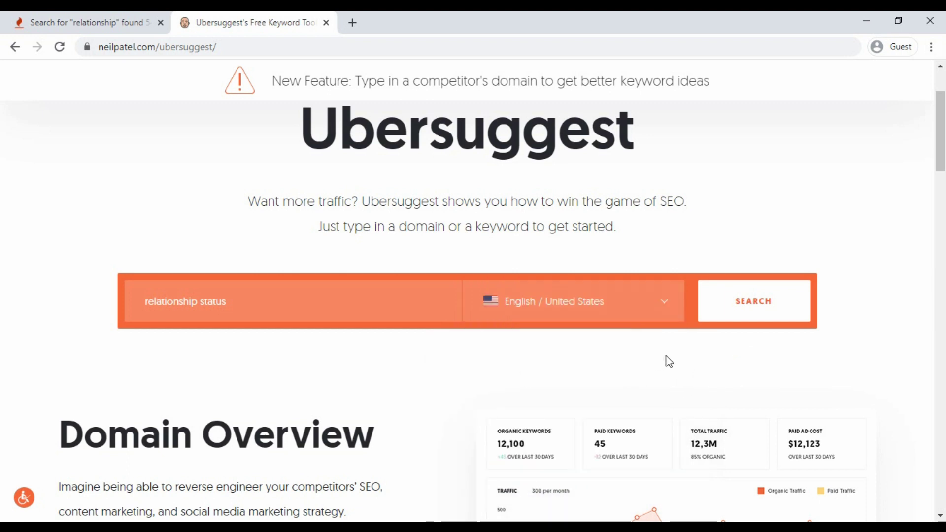
Step: Run the Ubersuggest search for "relationship status" with English / United States and switch back to the Excel workbook
click(738, 312)
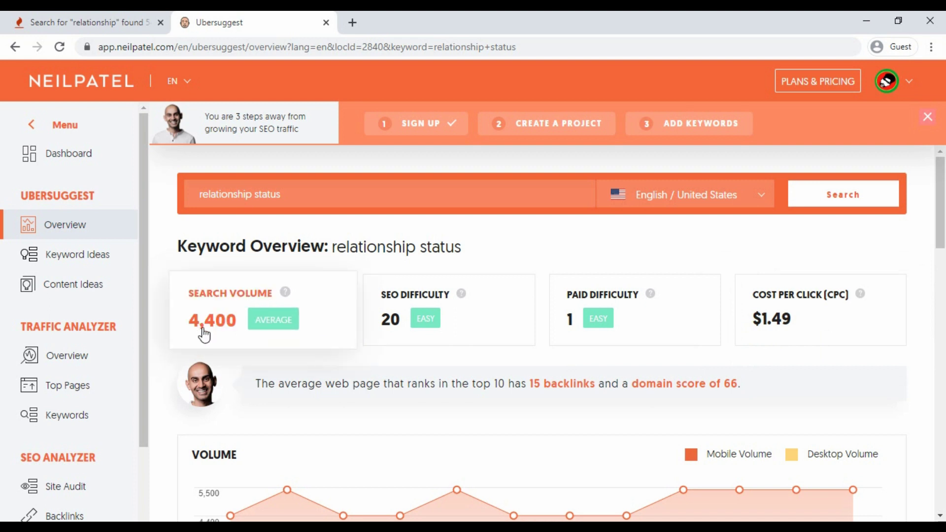
key(alt+Tab)
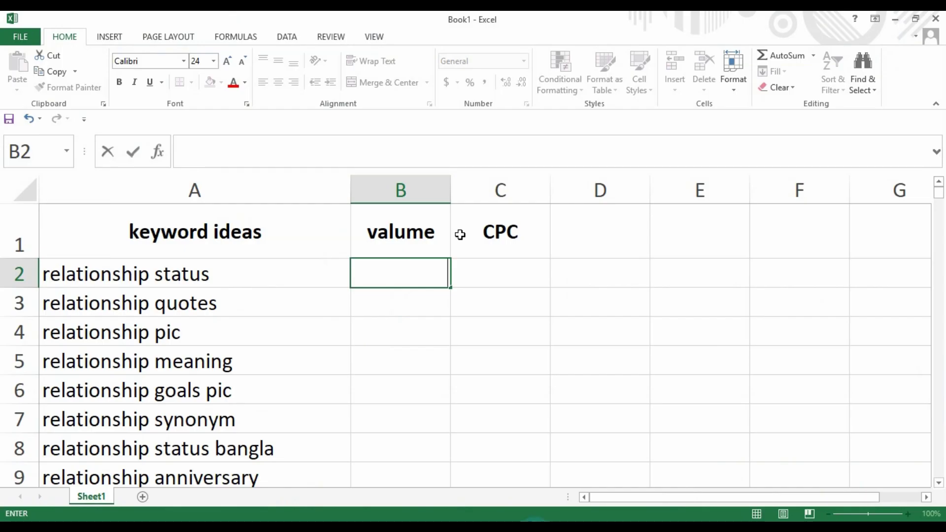
Step: Record volume 4400 in B2 and CPC 1.47 in C2 for "relationship status", checking the cost per click in Ubersuggest between the two entries
click(416, 278)
text(4400)
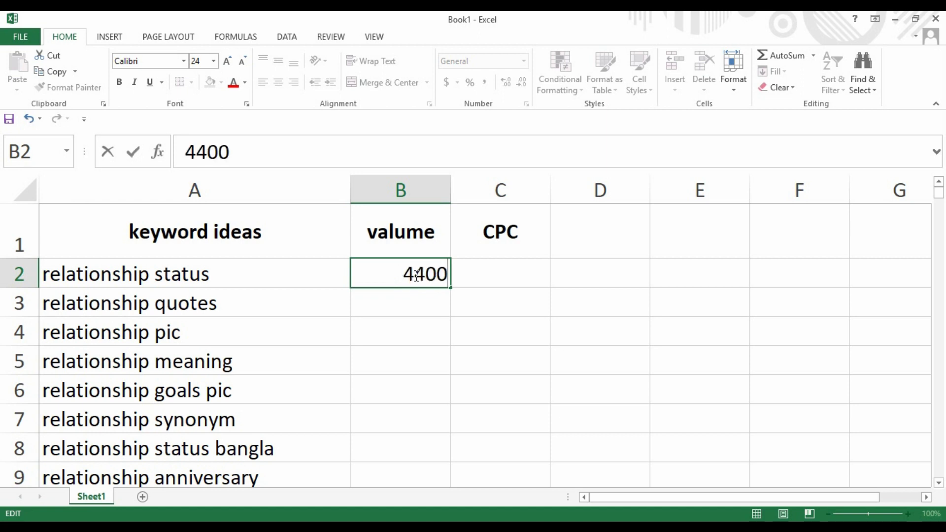
key(alt+Tab)
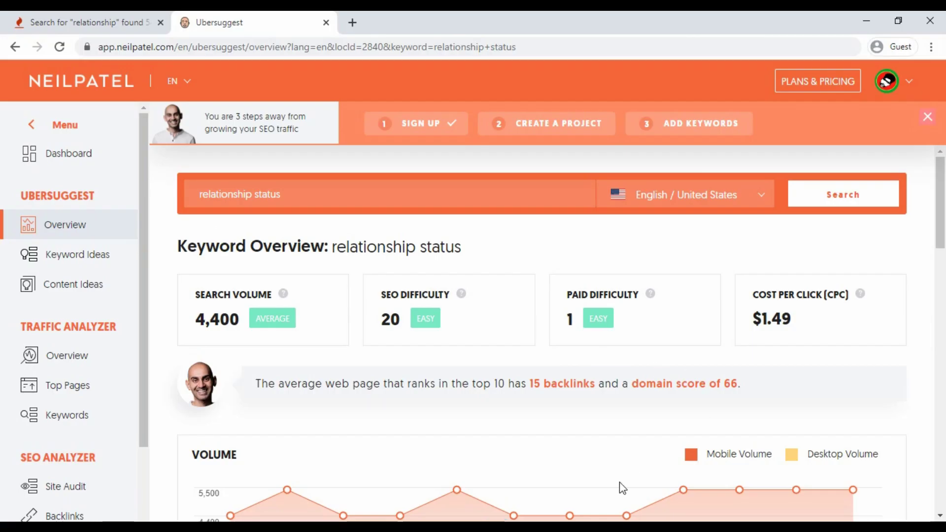
key(alt+Tab)
click(485, 285)
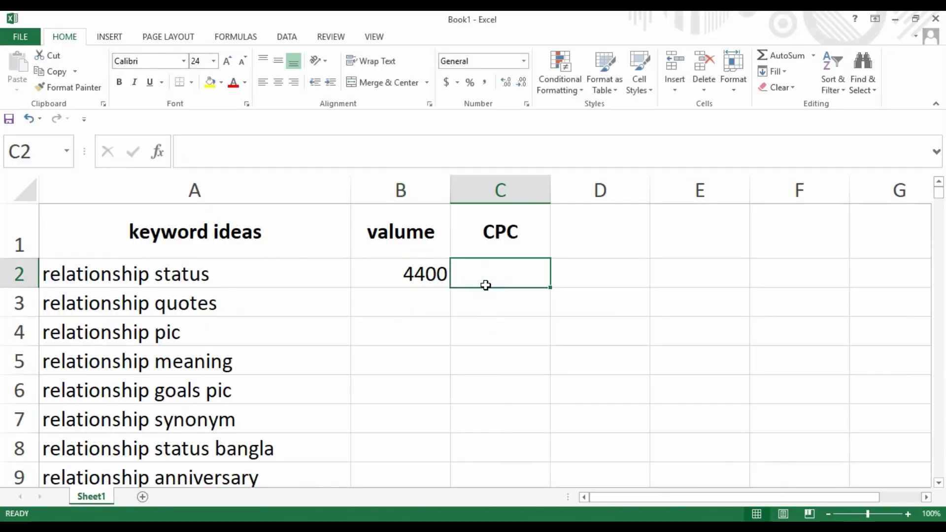
text(1.47)
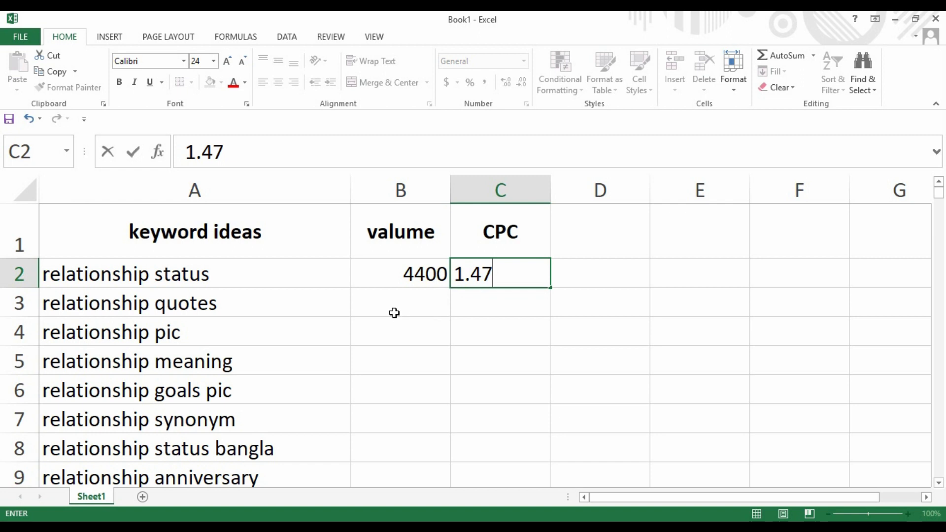
click(395, 311)
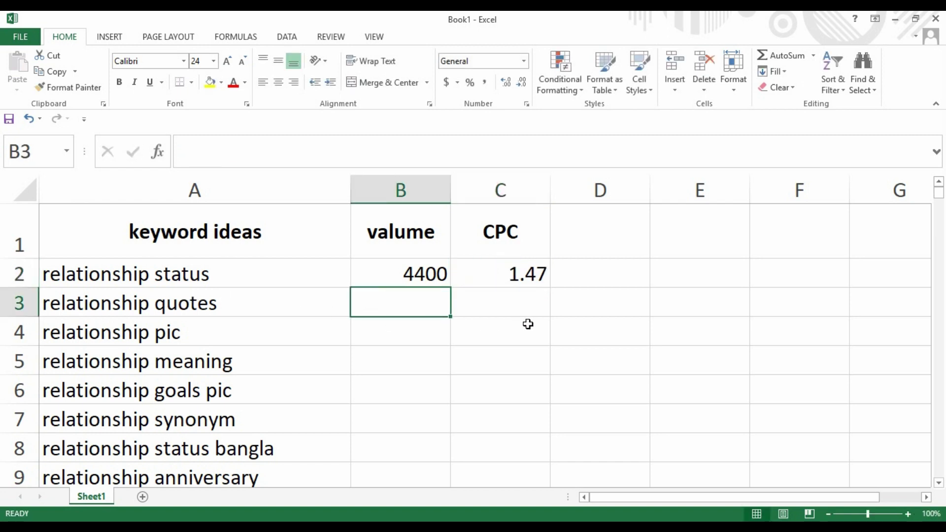
click(496, 311)
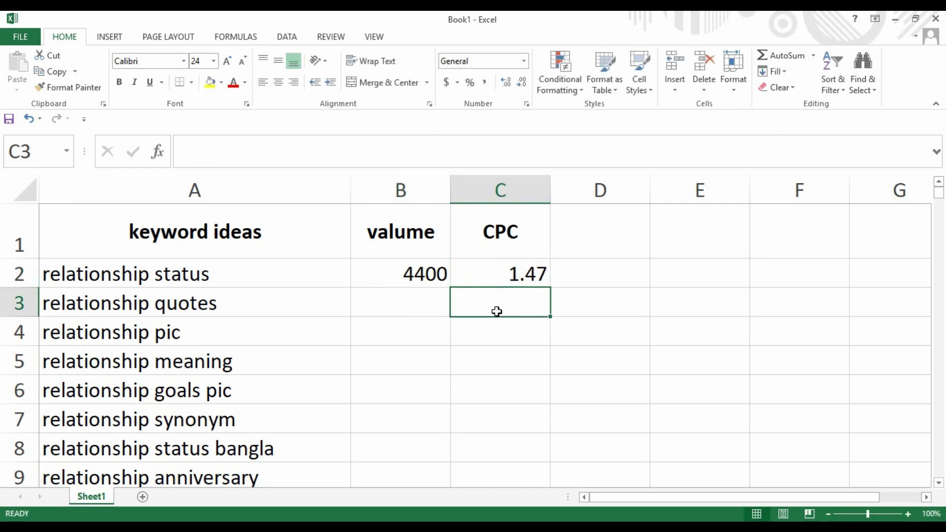
click(512, 517)
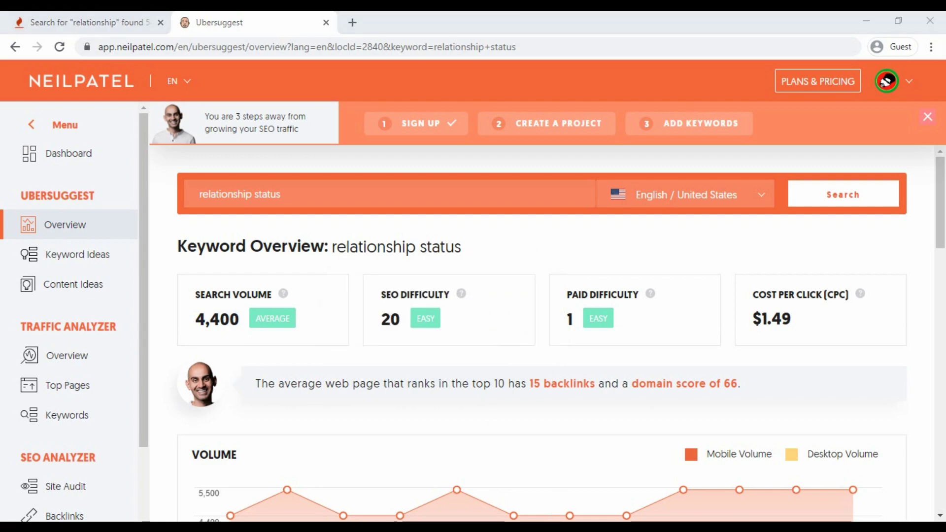
key(alt+Tab)
drag(368, 310, 410, 437)
drag(506, 302, 513, 443)
click(399, 293)
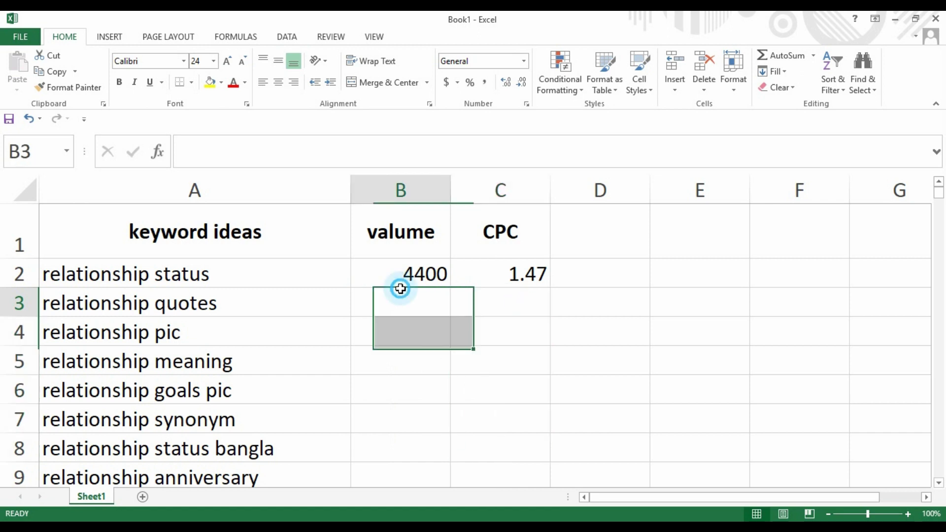
scroll(396, 268, down, 2)
scroll(412, 240, up, 2)
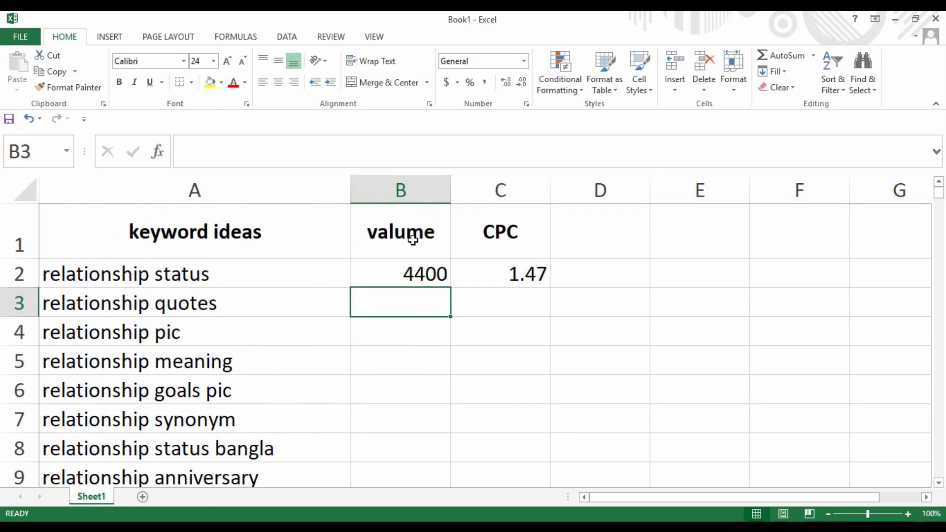
click(511, 319)
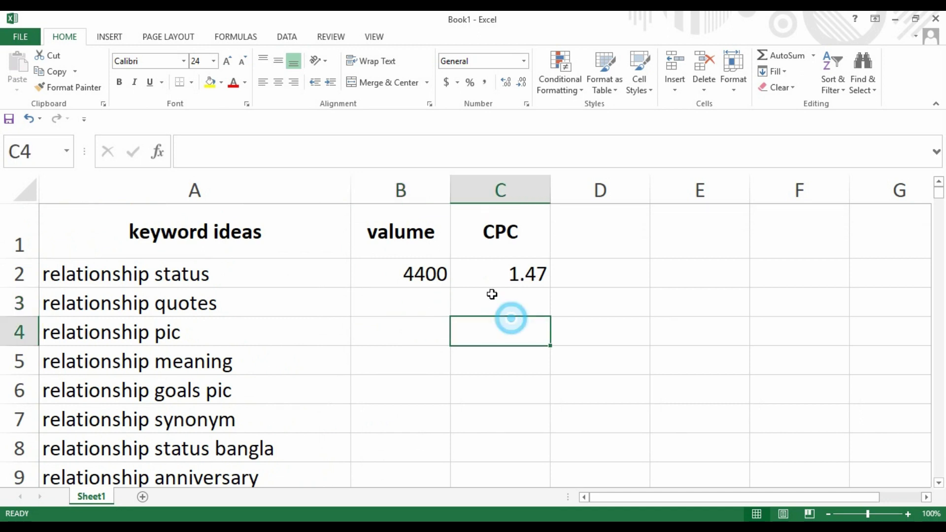
drag(483, 275, 495, 461)
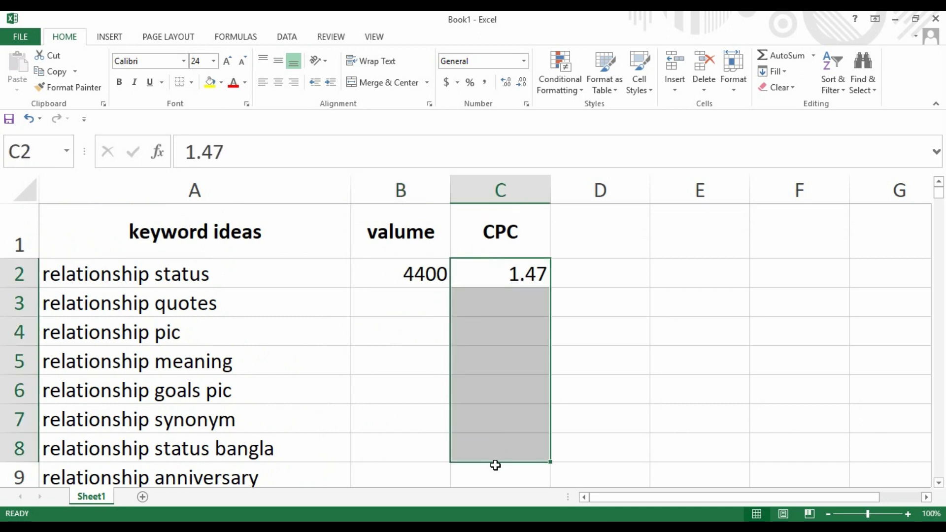
click(494, 470)
click(392, 266)
drag(392, 266, 422, 414)
click(485, 397)
drag(490, 276, 506, 448)
click(427, 408)
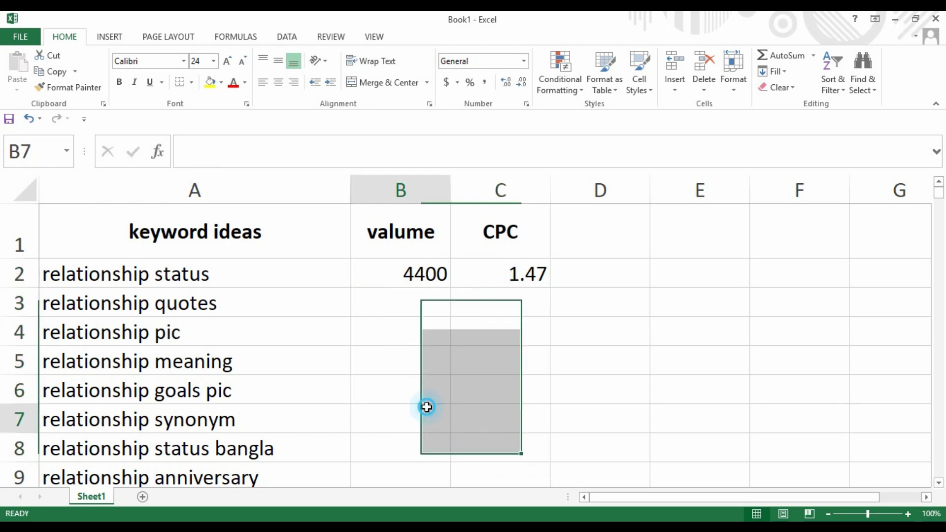
key(alt+Tab)
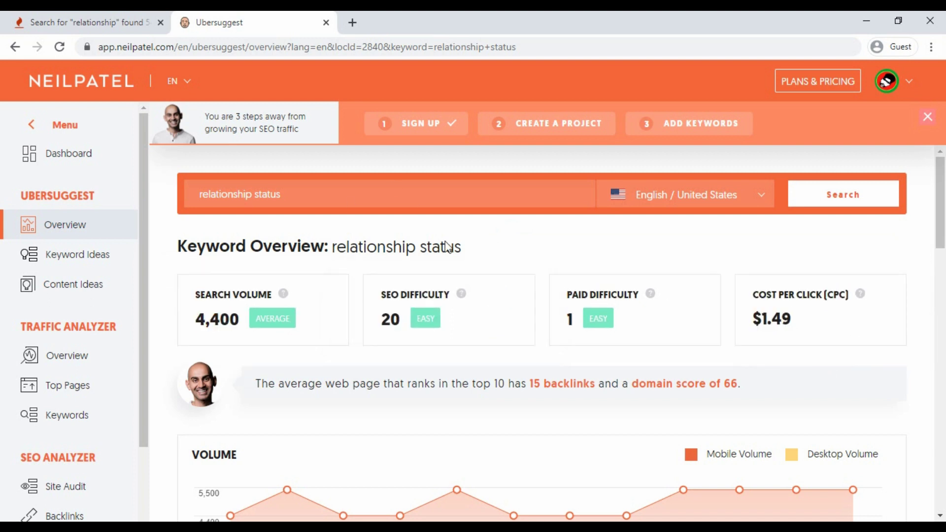
key(alt+Tab)
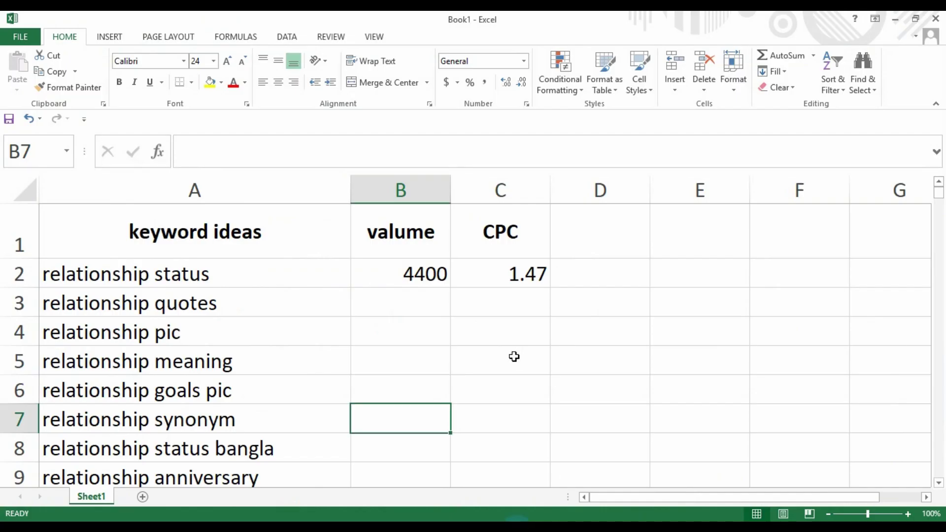
key(alt+Tab)
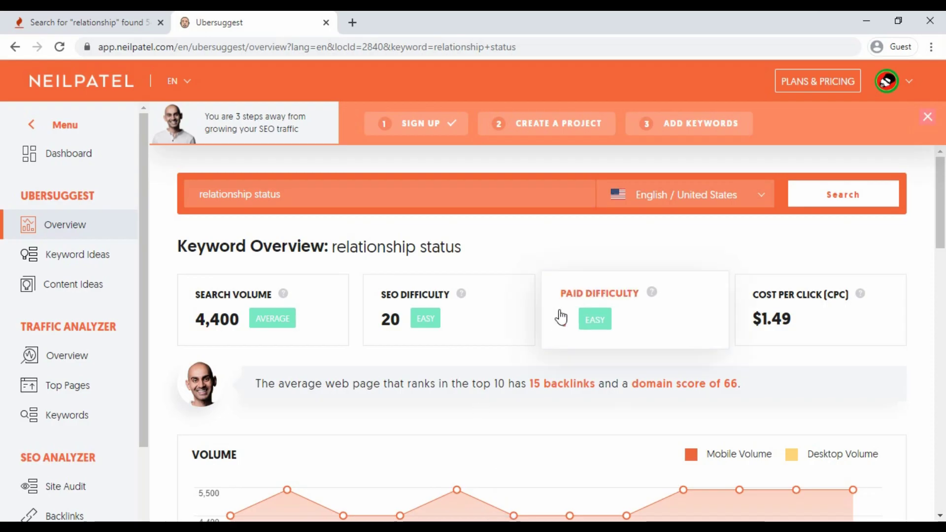
click(546, 233)
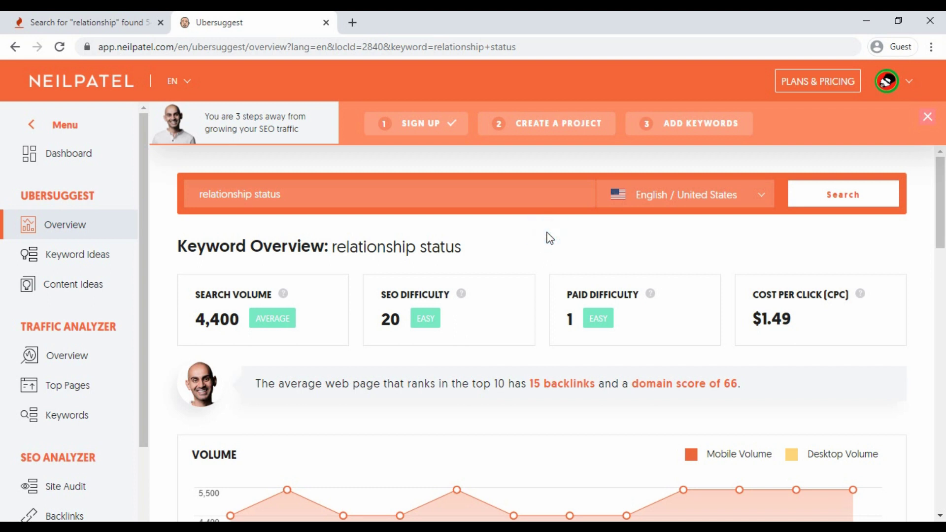
click(547, 233)
click(546, 234)
Step: Copy "relationship quotes" from cell A3 of the Excel workbook and run an Ubersuggest search for it with English / United States
key(alt+Tab)
click(259, 313)
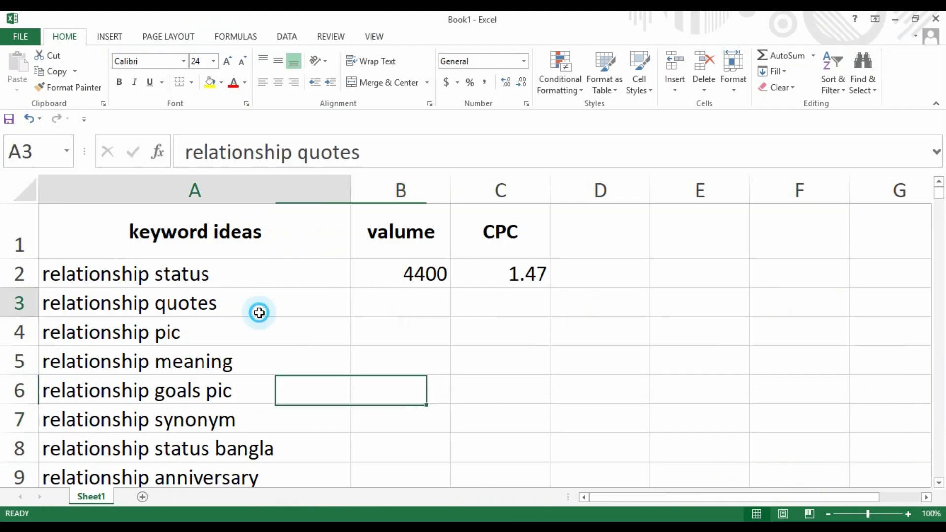
key(ctrl+c)
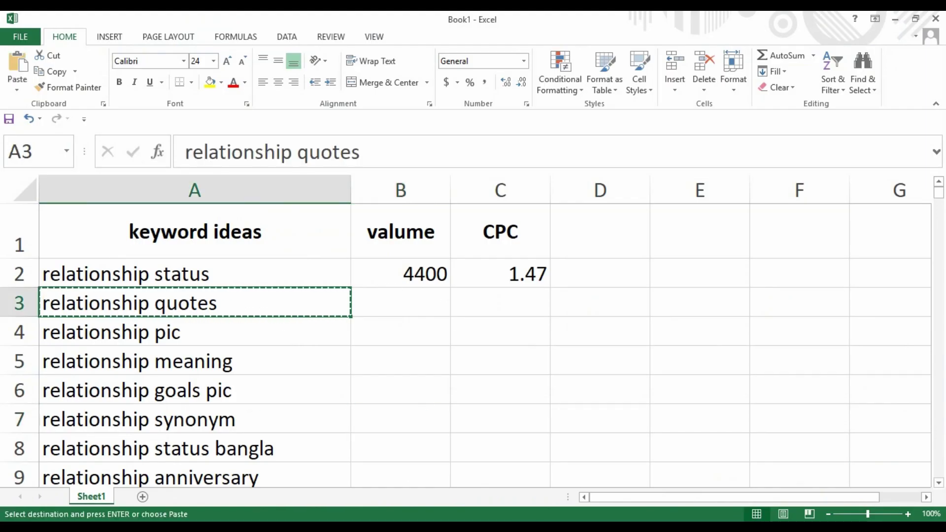
key(alt+Tab)
drag(321, 199, 164, 201)
key(ctrl+v)
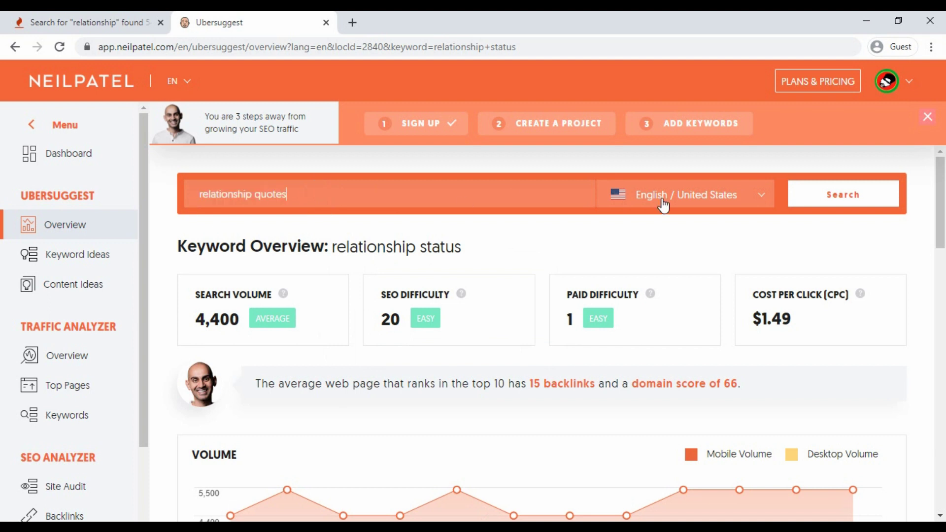
click(826, 192)
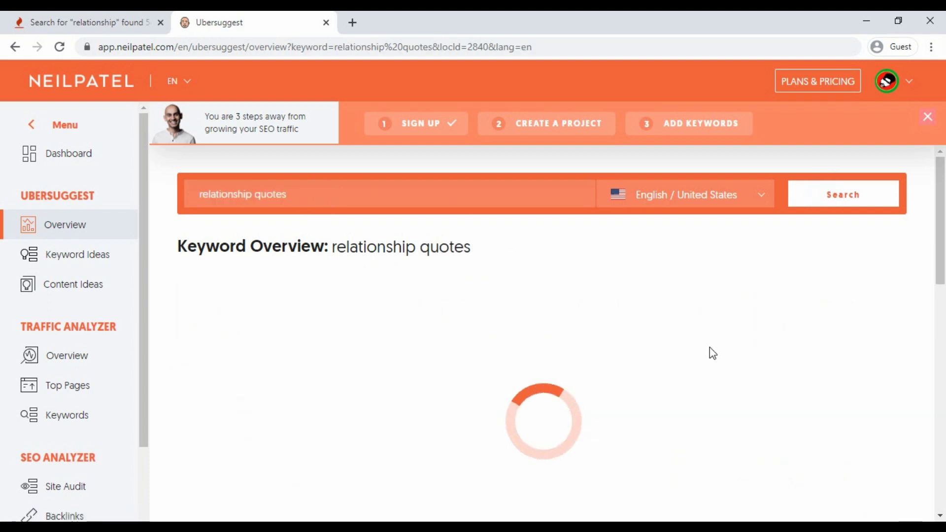
Step: Switch to the Excel workbook and skim the keyword ideas in column A past row 100 and back to the header row
key(alt+Tab)
scroll(306, 346, down, 17)
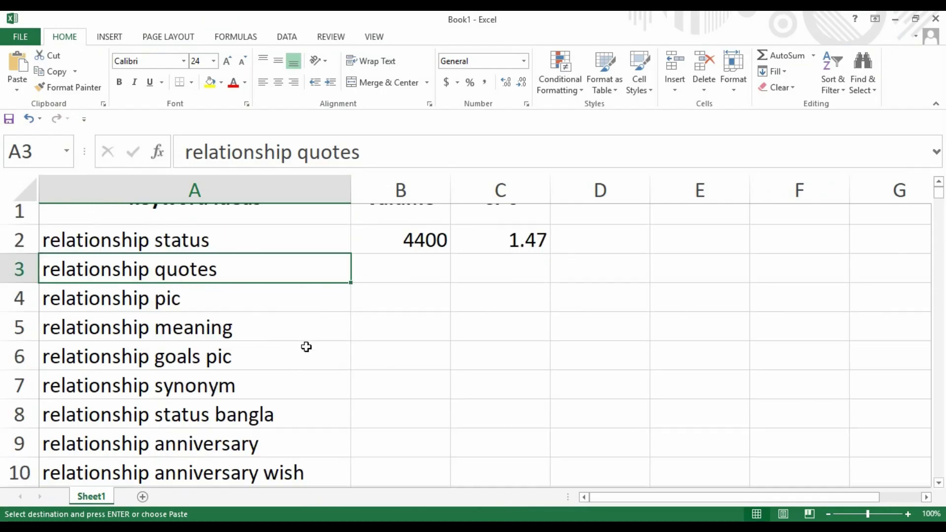
scroll(306, 359, down, 20)
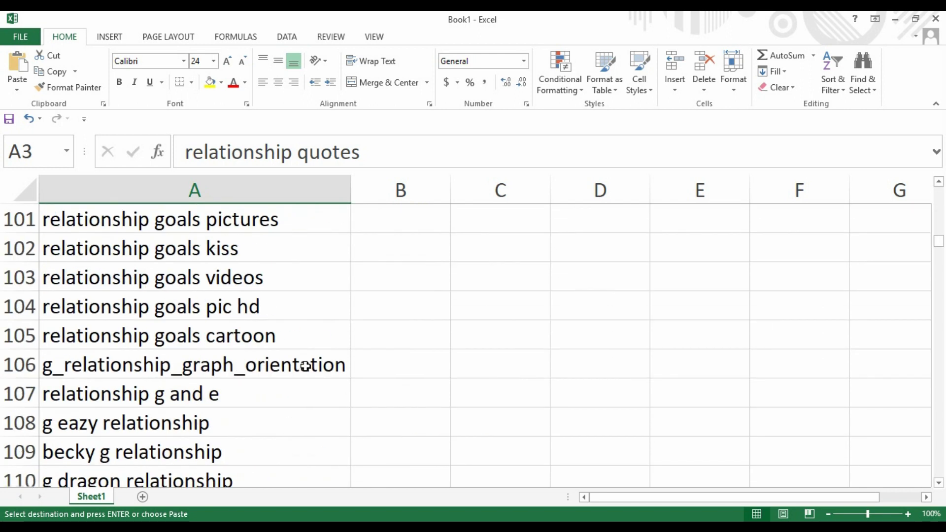
scroll(276, 373, down, 6)
scroll(275, 375, up, 20)
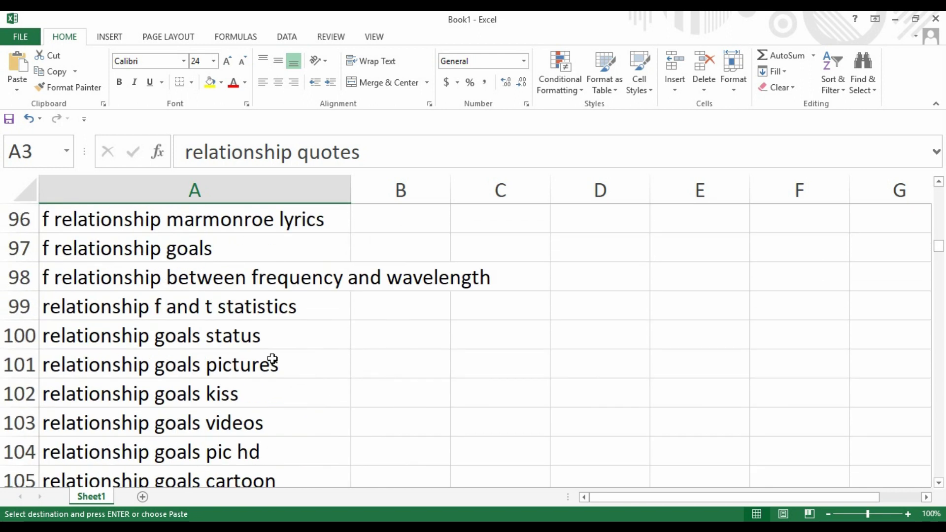
scroll(108, 333, up, 15)
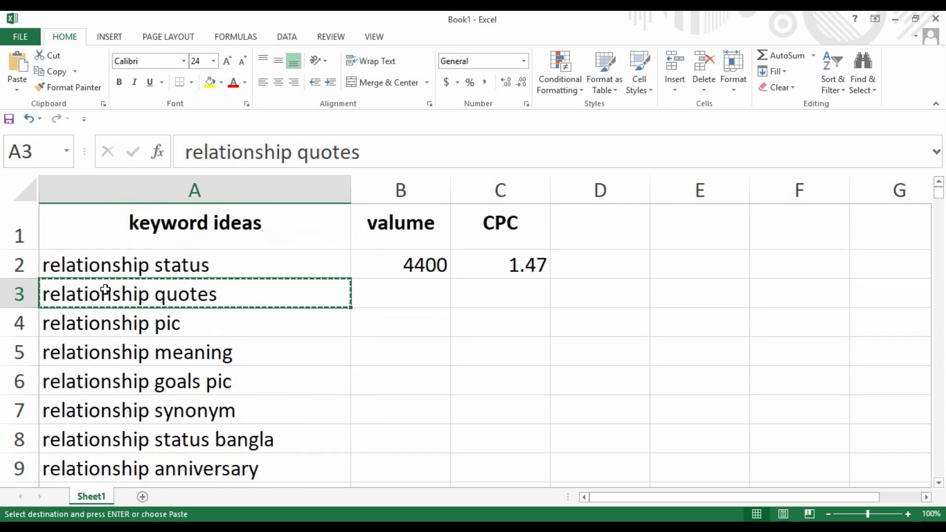
Step: Examine the keyword ideas in column A from row 3 to about row 35, returning to "relationship synonym" in A7
drag(79, 302, 128, 448)
scroll(128, 311, down, 2)
drag(127, 276, 188, 427)
click(190, 362)
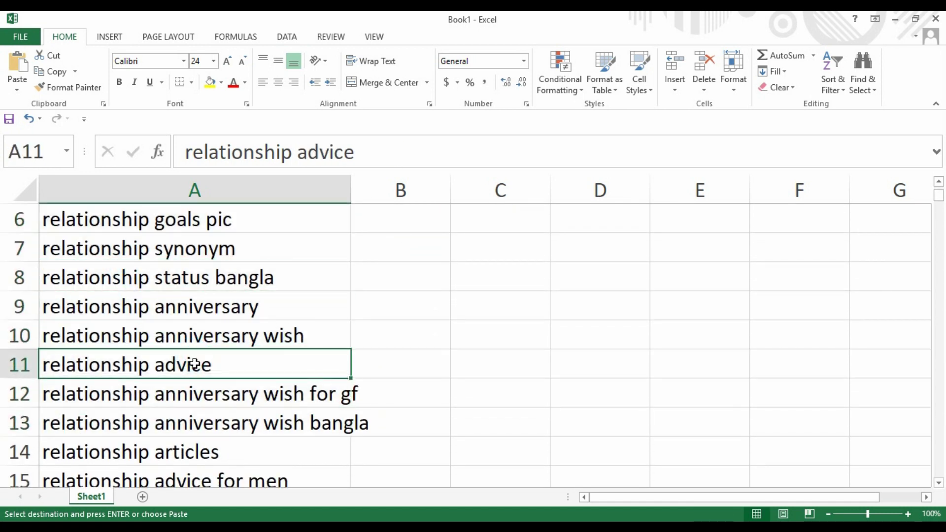
scroll(196, 363, up, 2)
click(196, 323)
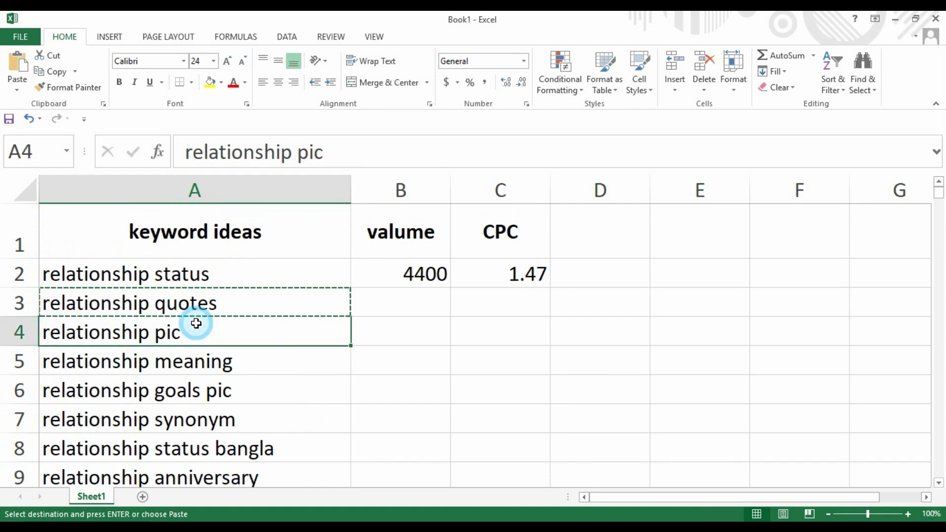
drag(224, 331, 226, 389)
scroll(231, 375, down, 2)
click(237, 354)
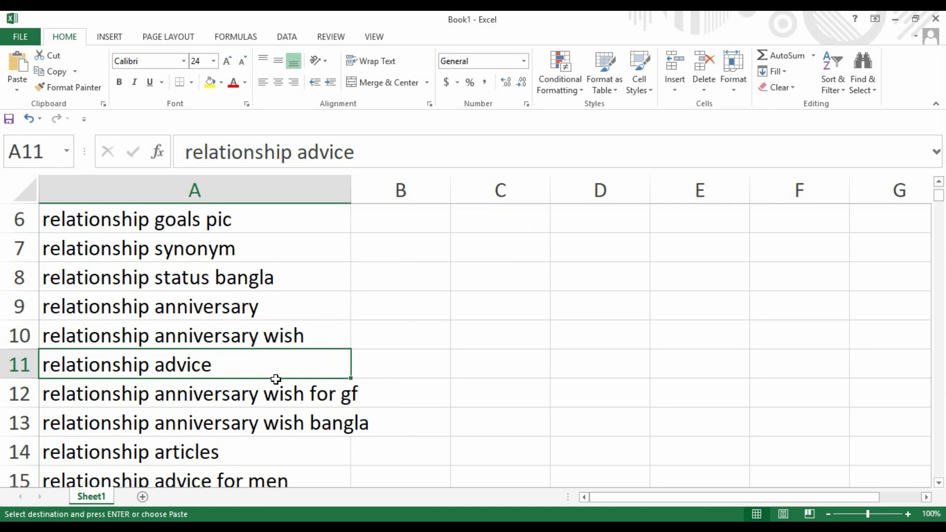
scroll(274, 344, down, 2)
click(273, 249)
scroll(261, 283, down, 3)
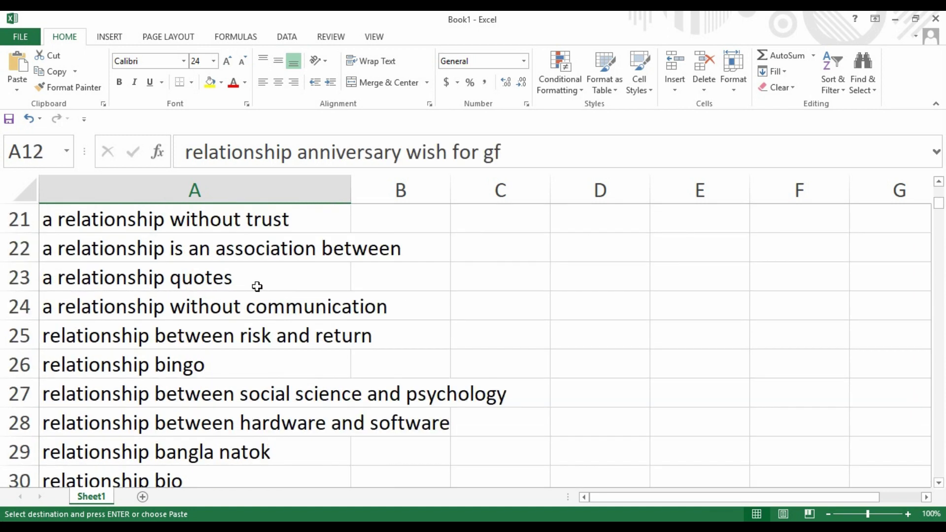
scroll(253, 282, down, 2)
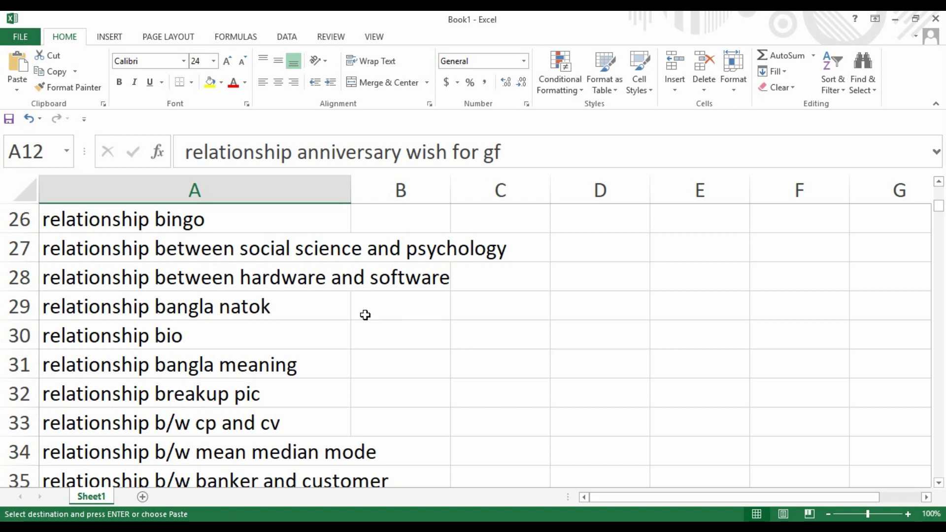
scroll(365, 314, up, 8)
click(232, 282)
drag(232, 282, 238, 410)
click(235, 406)
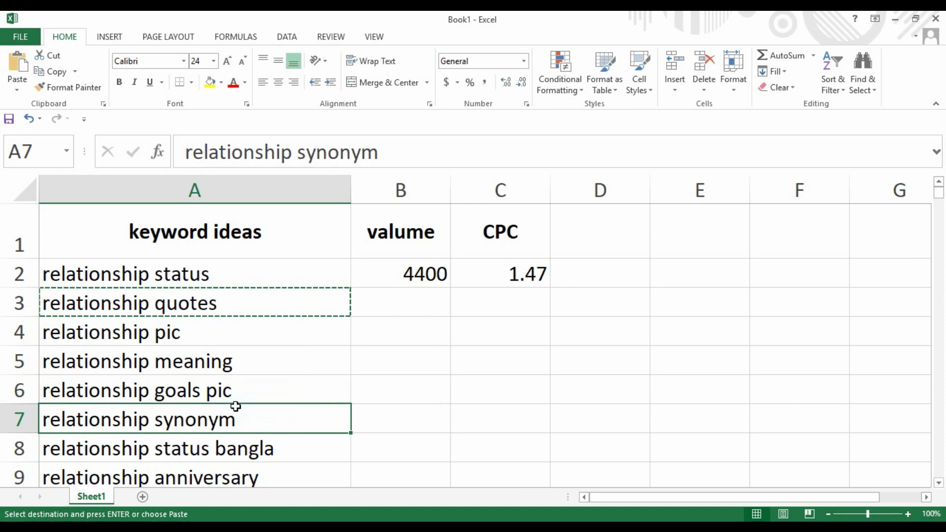
Step: Review the keyword ideas further down column A, as far as "relationship d/s" and its neighbours around rows 61 to 70
scroll(247, 307, down, 2)
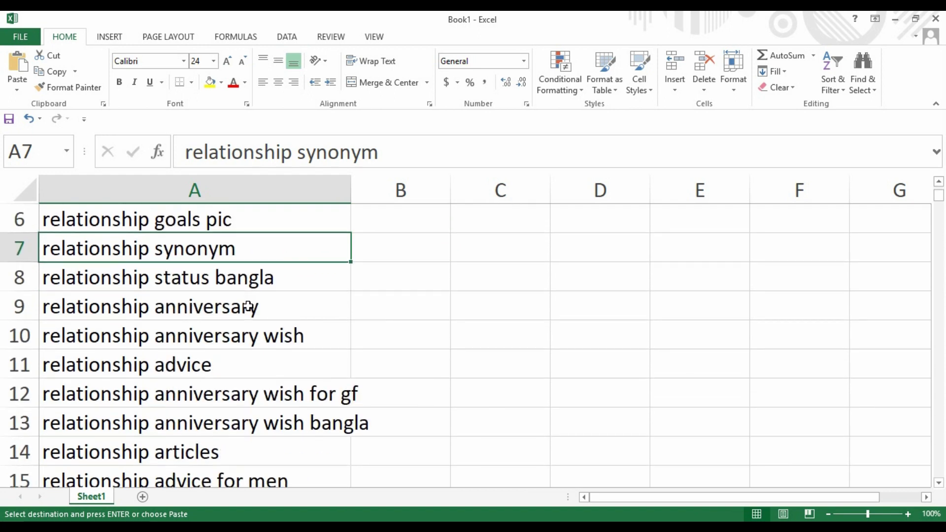
scroll(263, 374, down, 7)
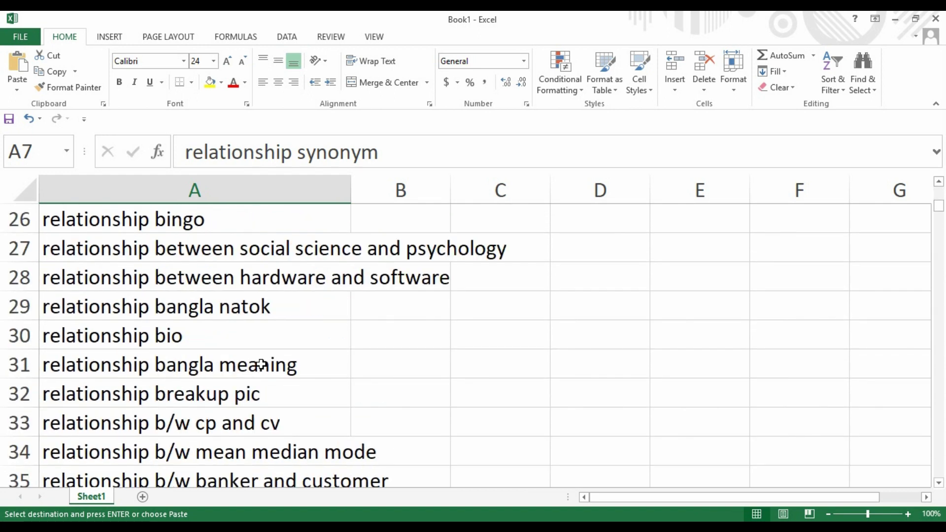
scroll(237, 364, down, 3)
scroll(268, 358, down, 8)
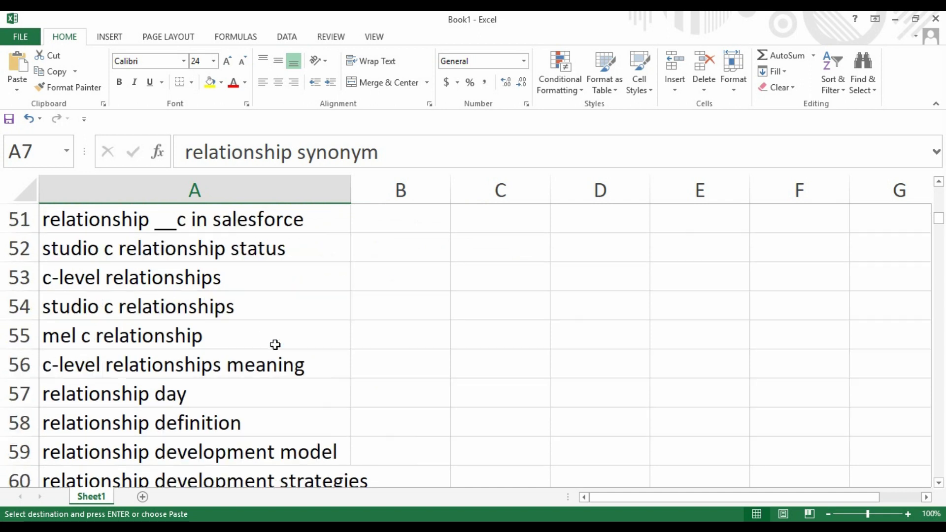
click(171, 268)
drag(192, 274, 207, 385)
click(211, 423)
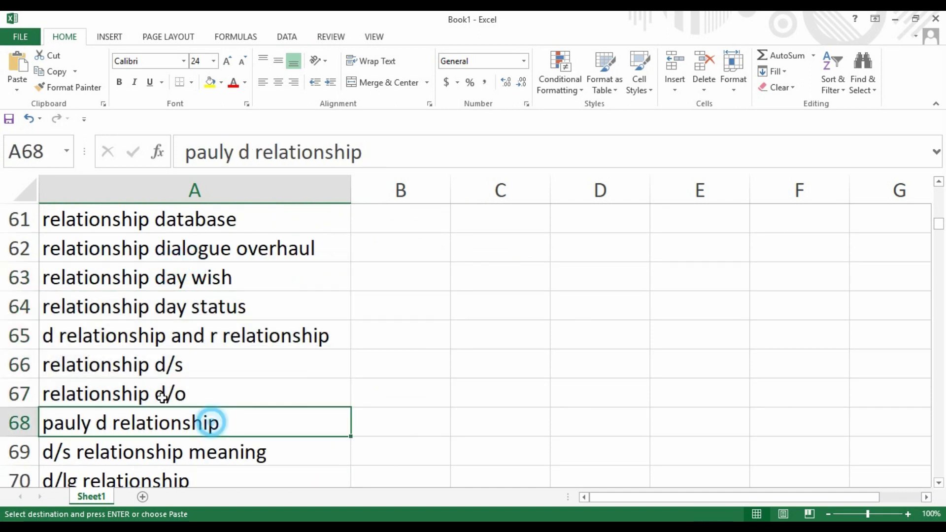
click(76, 374)
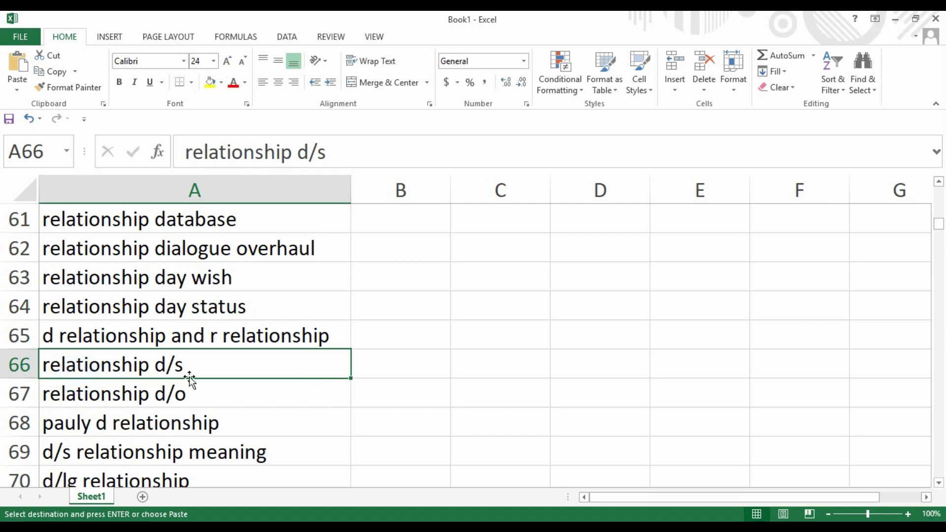
Step: Review the keyword ideas in column A from "relationship d/o" in A67 to past row 130, returning to the header row
click(183, 404)
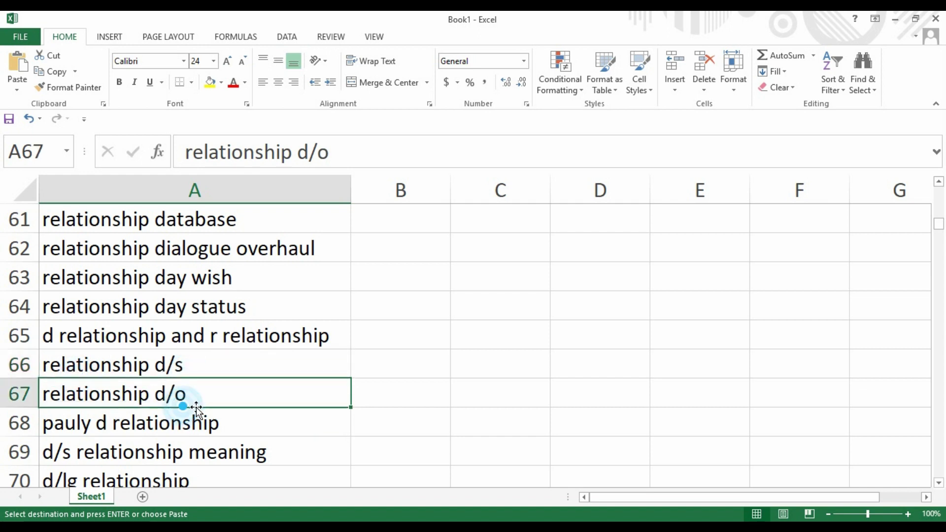
scroll(196, 407, down, 2)
scroll(249, 391, down, 3)
scroll(252, 392, down, 15)
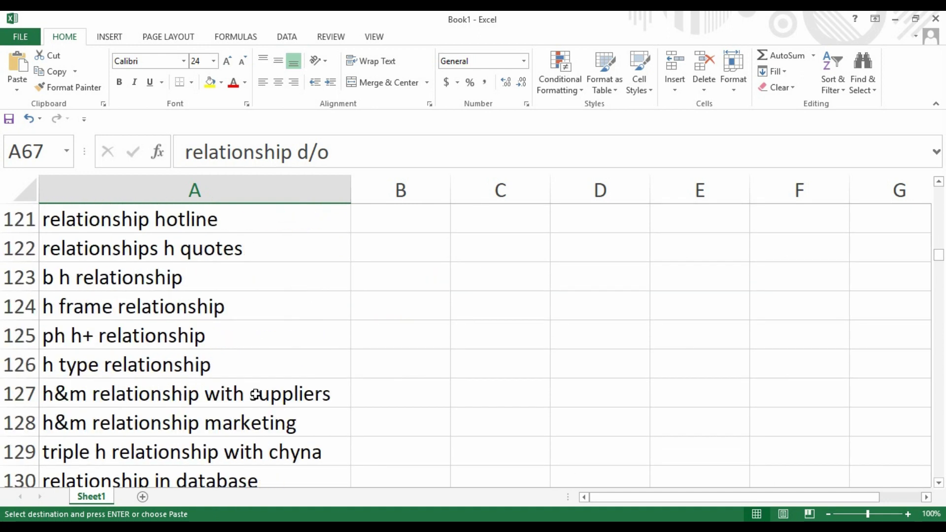
scroll(254, 394, down, 3)
scroll(220, 334, up, 20)
scroll(220, 331, up, 15)
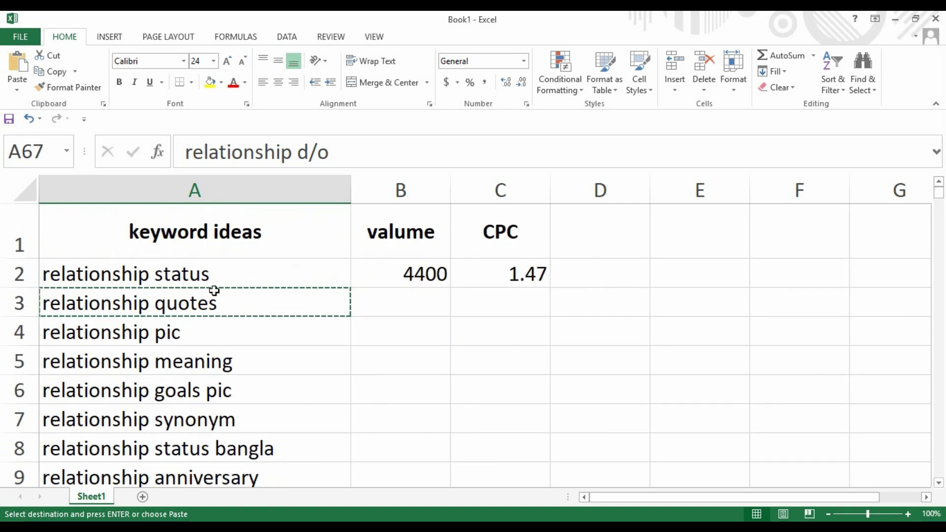
Step: Skim the keyword ideas in column A from "relationship pic" in A4 to about row 65 and back to the header row
drag(222, 276, 228, 342)
click(228, 342)
scroll(239, 365, down, 5)
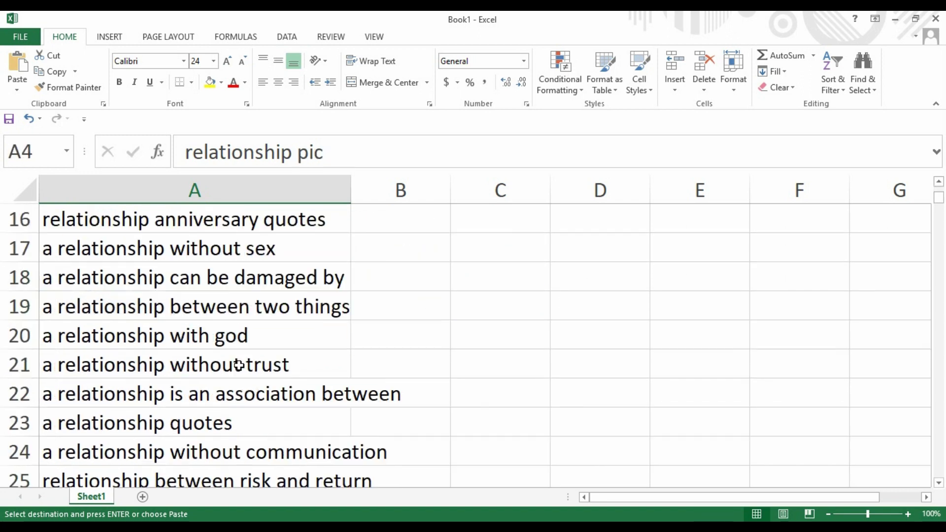
scroll(251, 362, down, 13)
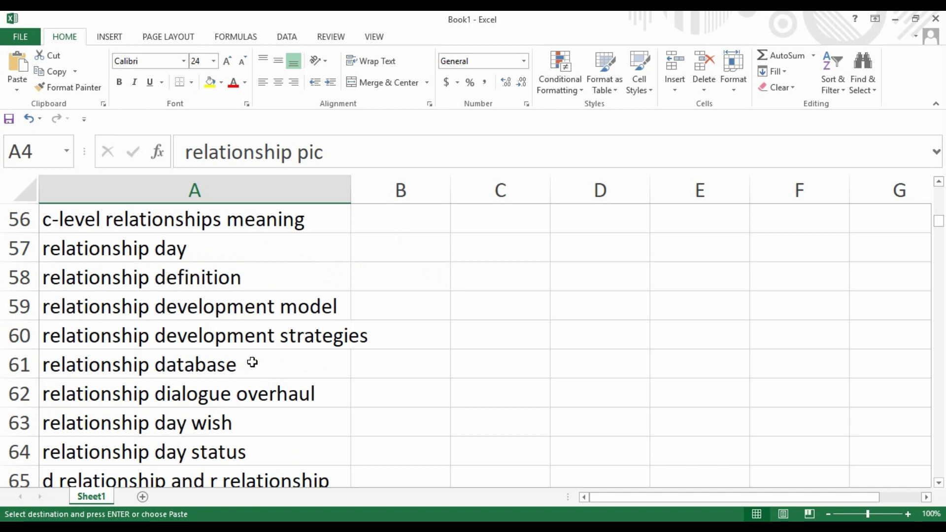
scroll(252, 362, up, 18)
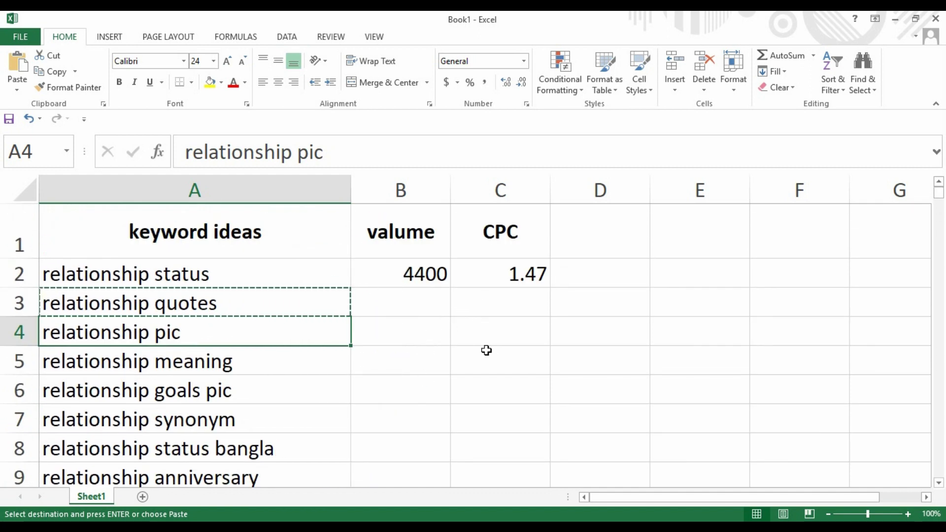
Step: Check the volume and CPC entries for "relationship status" in B2 and C2 and the adjacent blank cells in column D
click(496, 311)
click(410, 300)
click(403, 278)
click(500, 279)
click(607, 276)
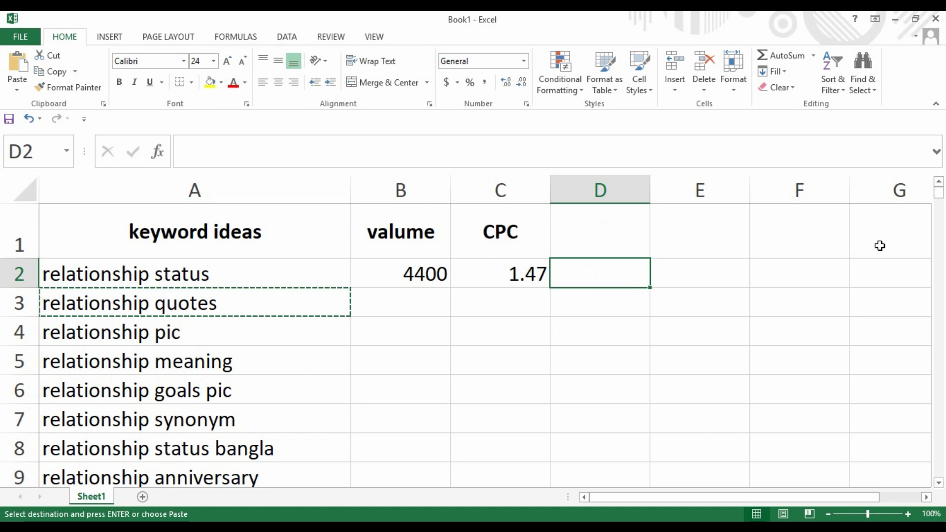
click(616, 248)
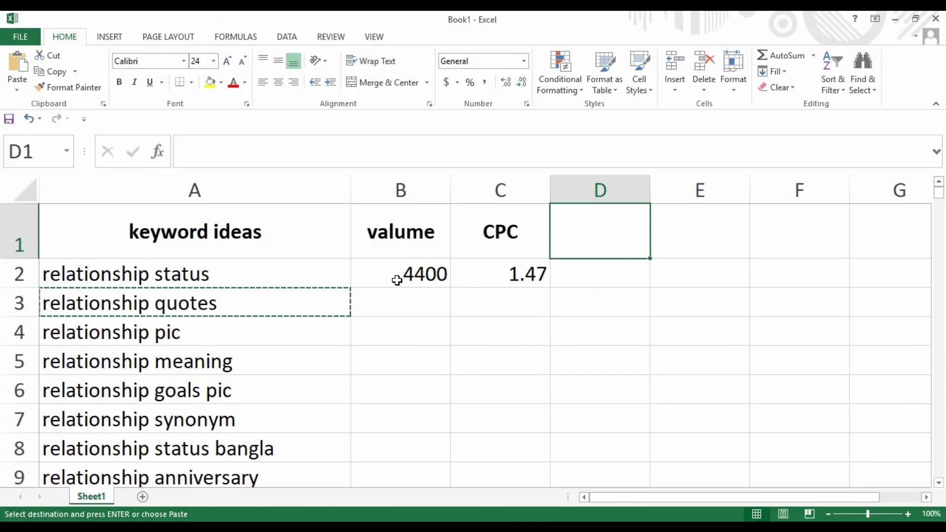
click(412, 279)
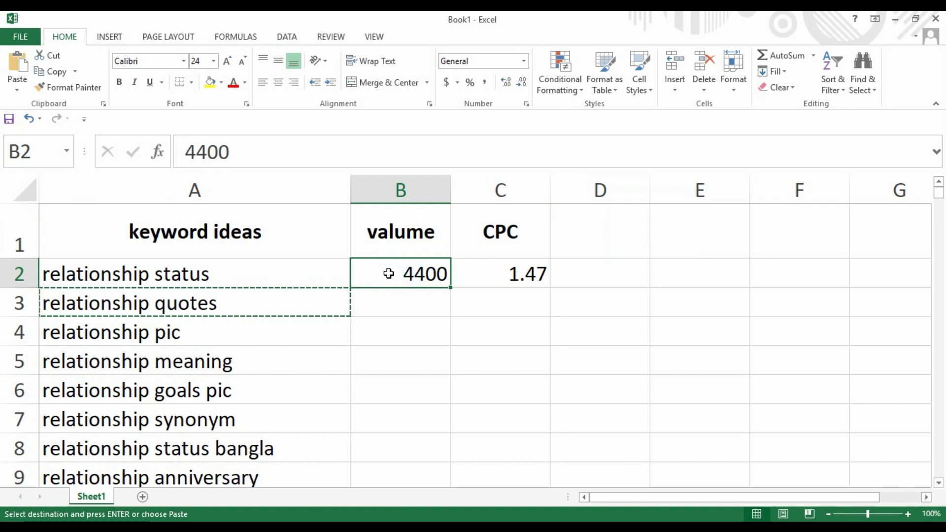
click(497, 274)
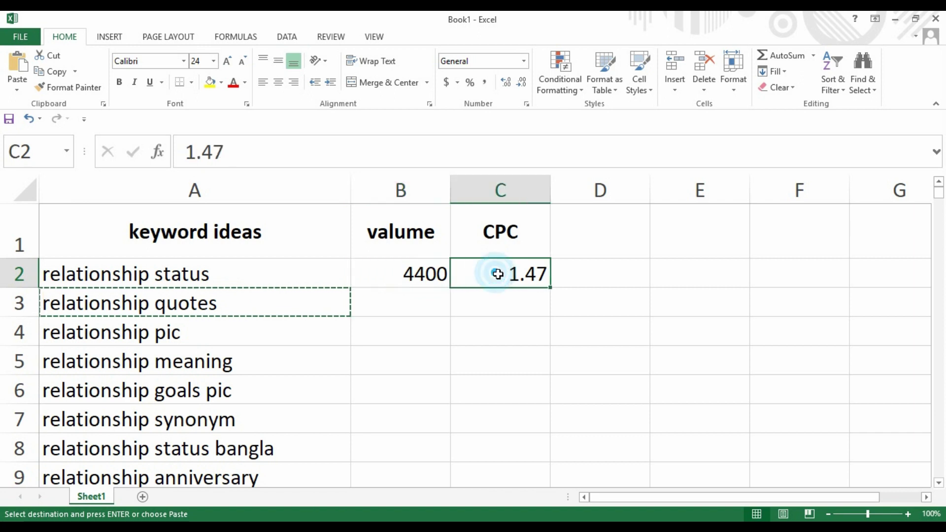
click(614, 285)
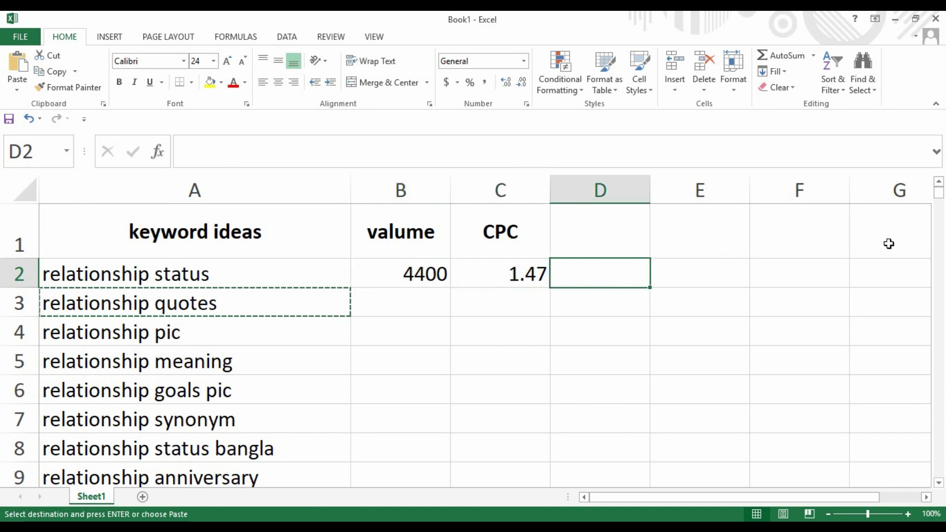
click(690, 272)
click(791, 272)
click(885, 283)
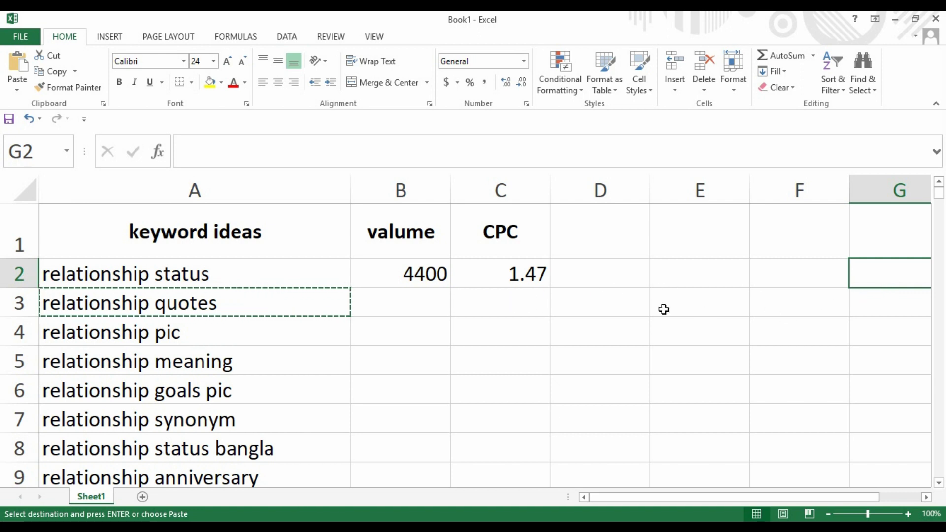
click(610, 277)
click(606, 315)
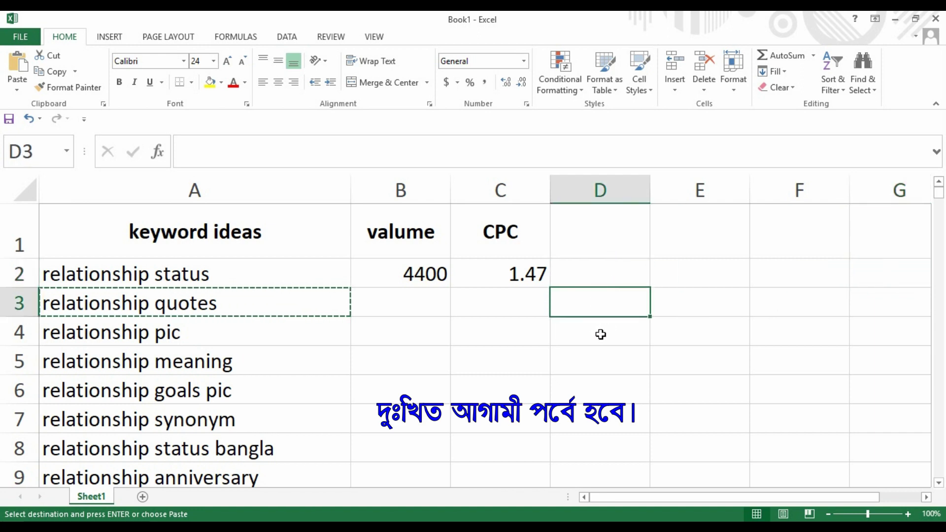
click(702, 300)
Step: Examine the unfilled volume and CPC cells from row 3 to row 7 alongside the keyword ideas down to about row 20
click(410, 307)
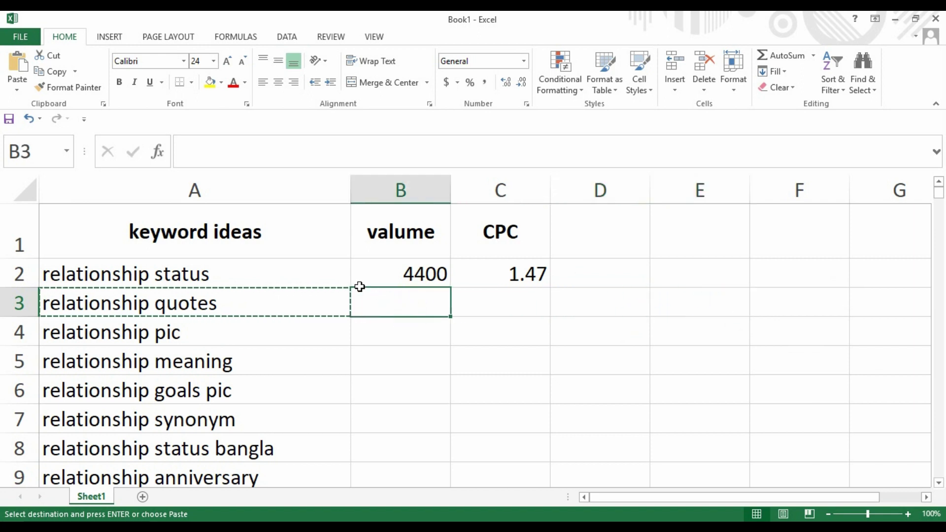
click(337, 273)
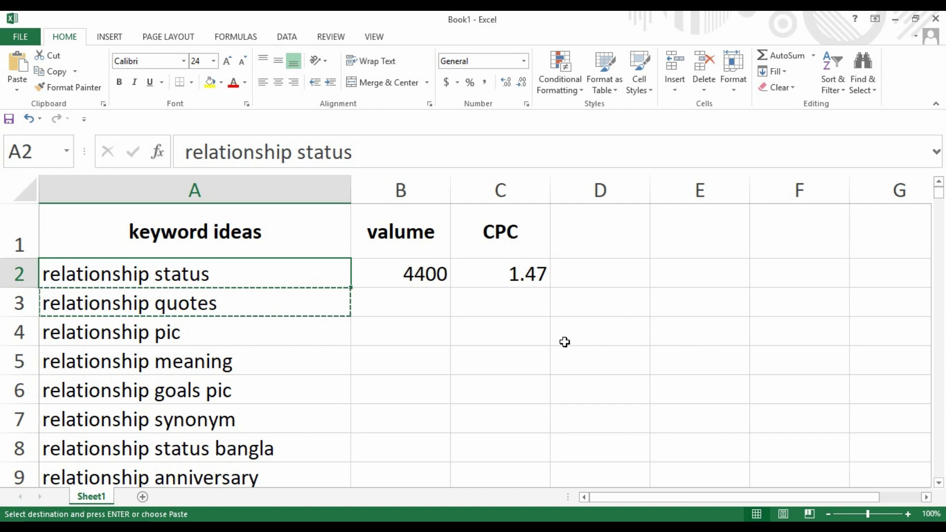
click(494, 305)
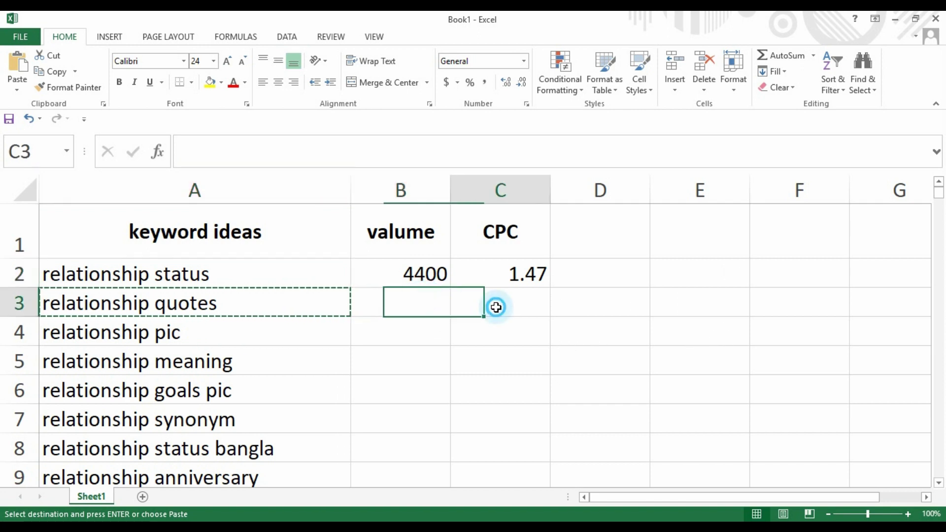
scroll(305, 370, down, 5)
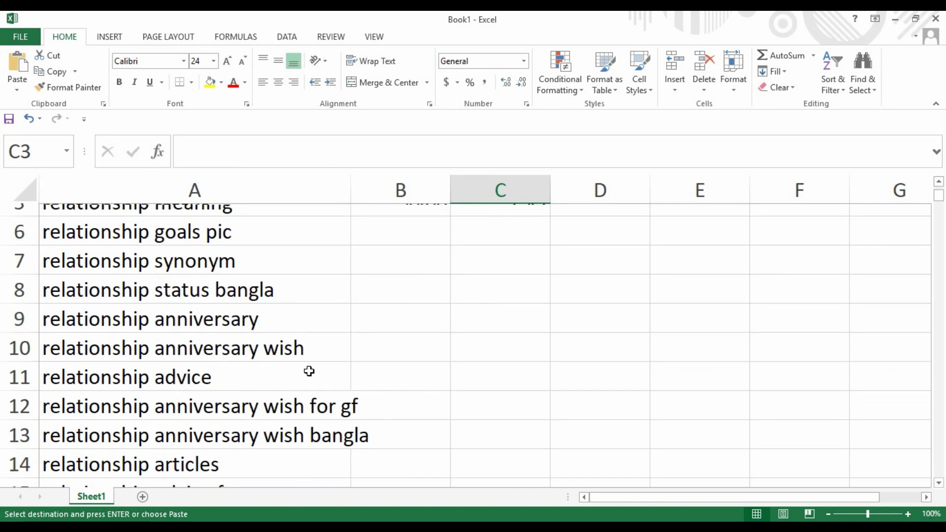
scroll(300, 369, up, 5)
drag(399, 310, 430, 422)
drag(498, 319, 501, 415)
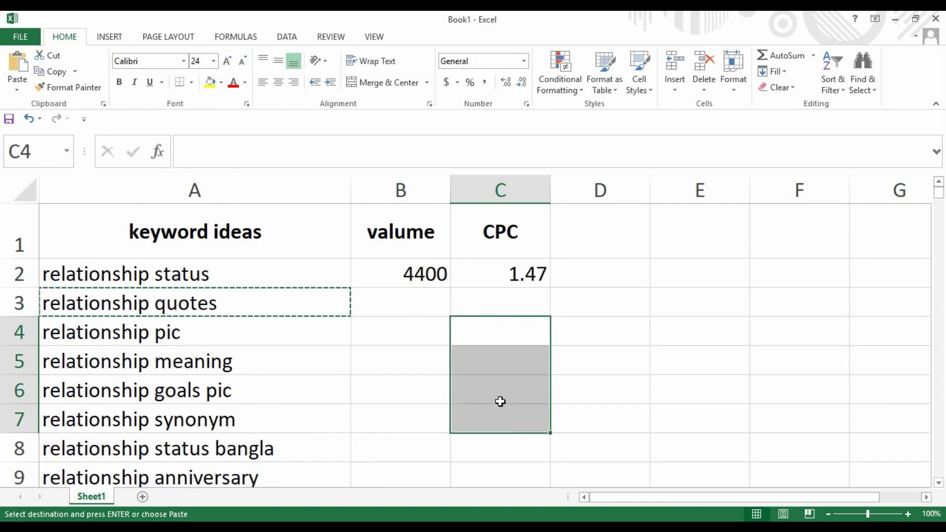
click(500, 401)
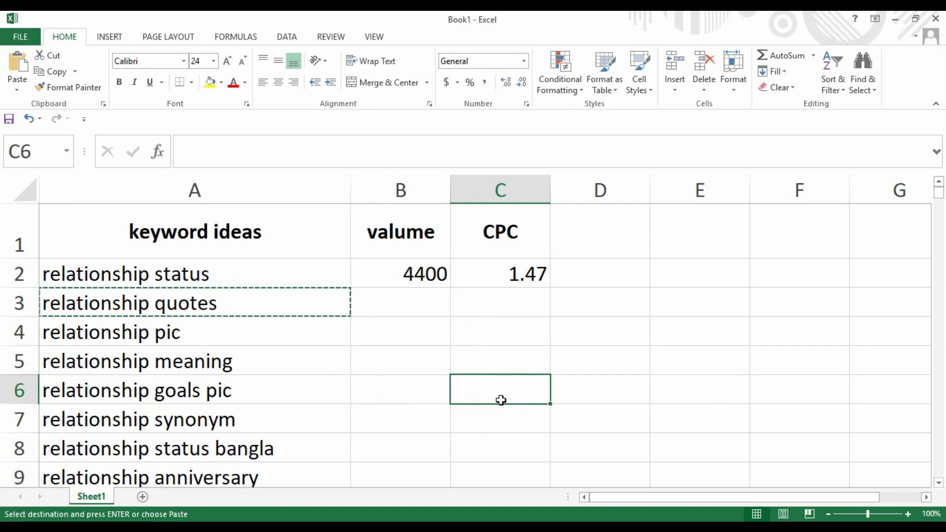
scroll(275, 359, down, 7)
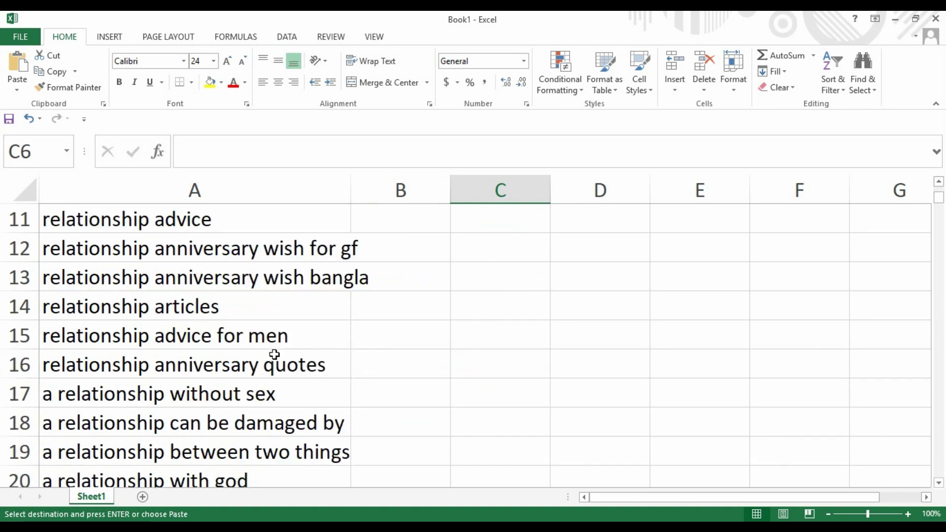
scroll(276, 361, up, 7)
drag(428, 332, 429, 421)
click(498, 394)
scroll(543, 385, down, 2)
scroll(543, 386, up, 2)
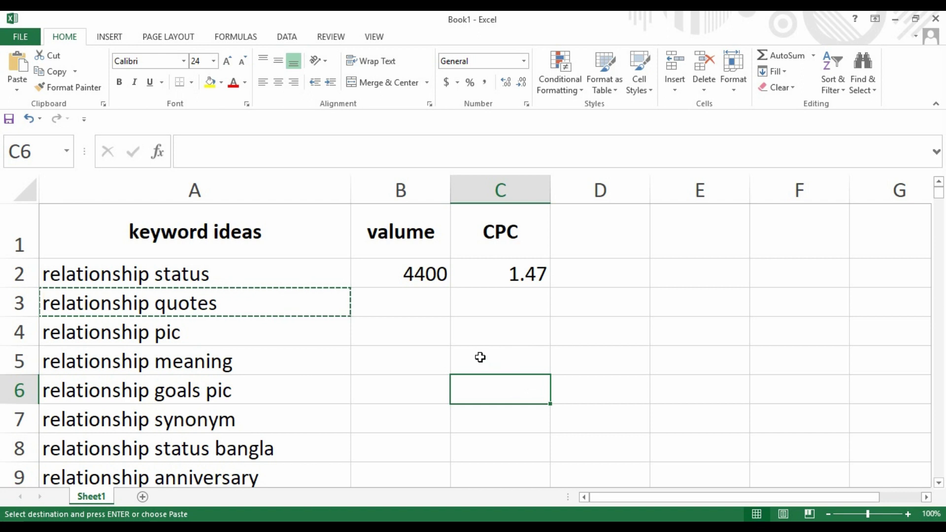
Step: Review the keyword, volume and CPC columns from row 2 downward, including the whole table range A1:C8
click(413, 312)
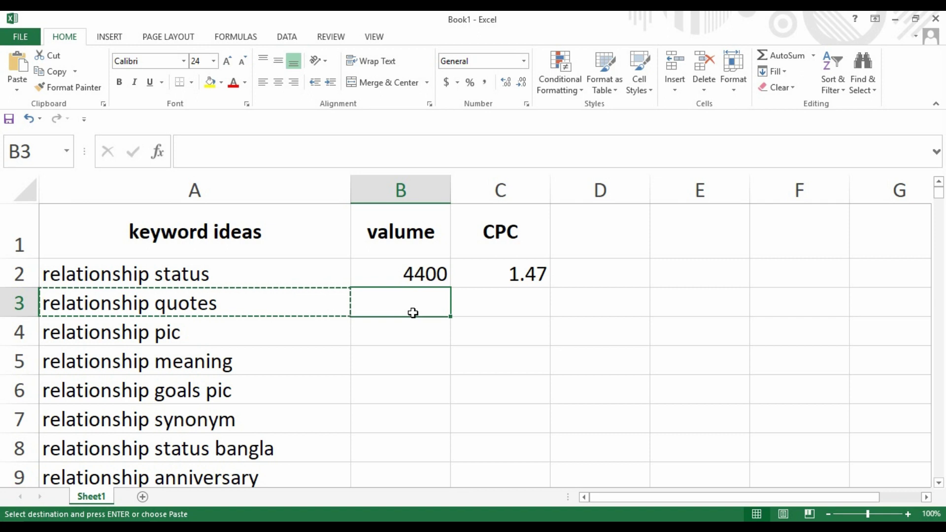
drag(254, 266, 256, 445)
drag(409, 275, 418, 446)
drag(489, 268, 490, 270)
drag(409, 273, 409, 419)
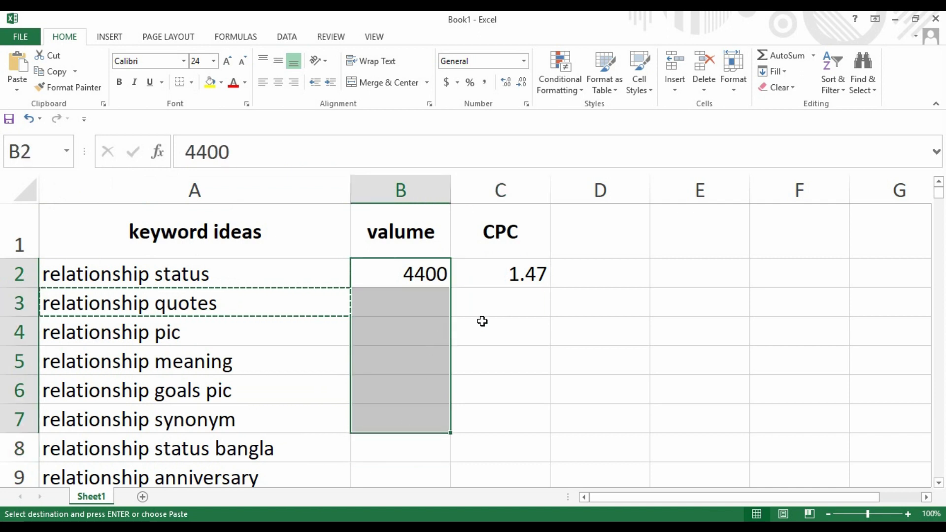
drag(481, 276, 498, 416)
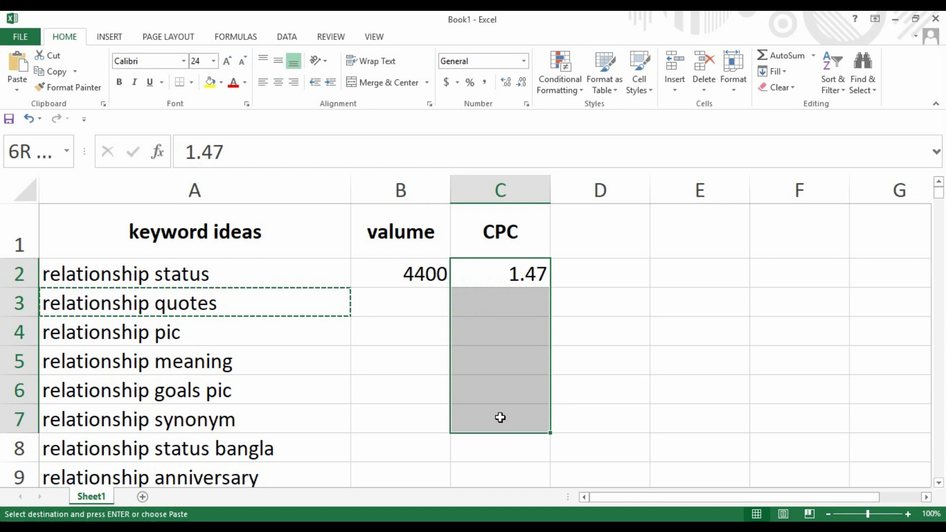
click(492, 380)
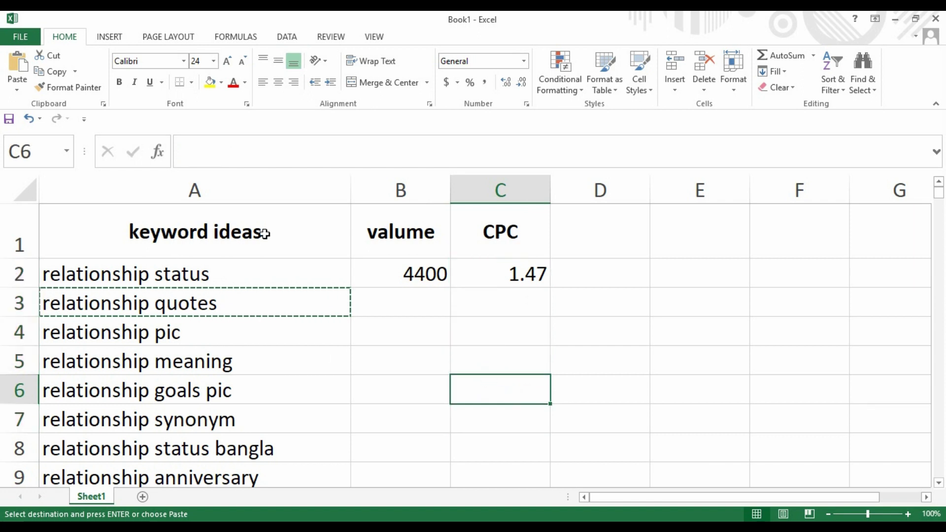
drag(101, 231, 499, 441)
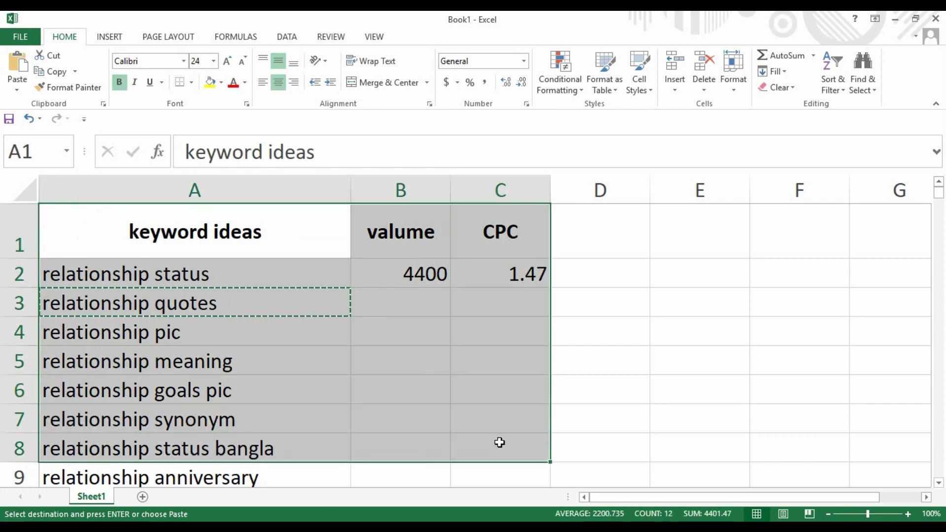
click(497, 350)
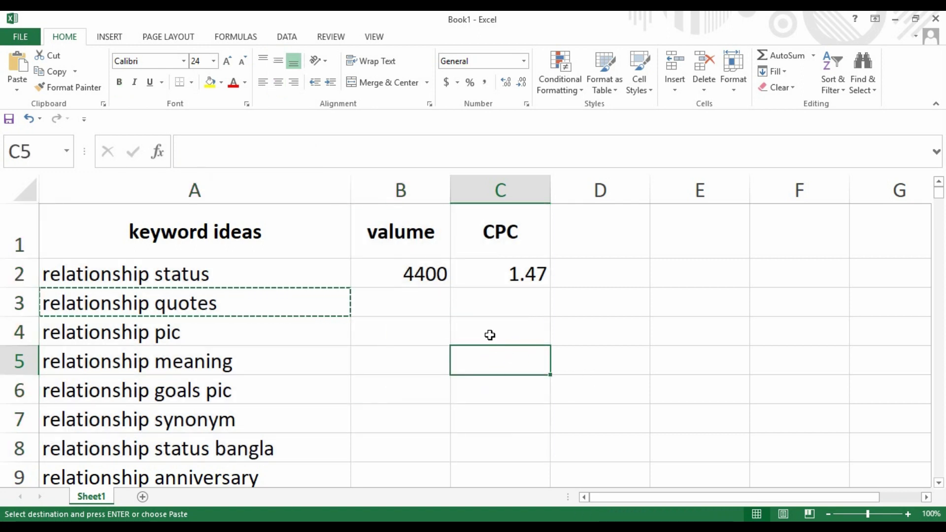
Step: Look over the keyword ideas in column A down to about row 20 and return to "relationship status" in A2
click(599, 249)
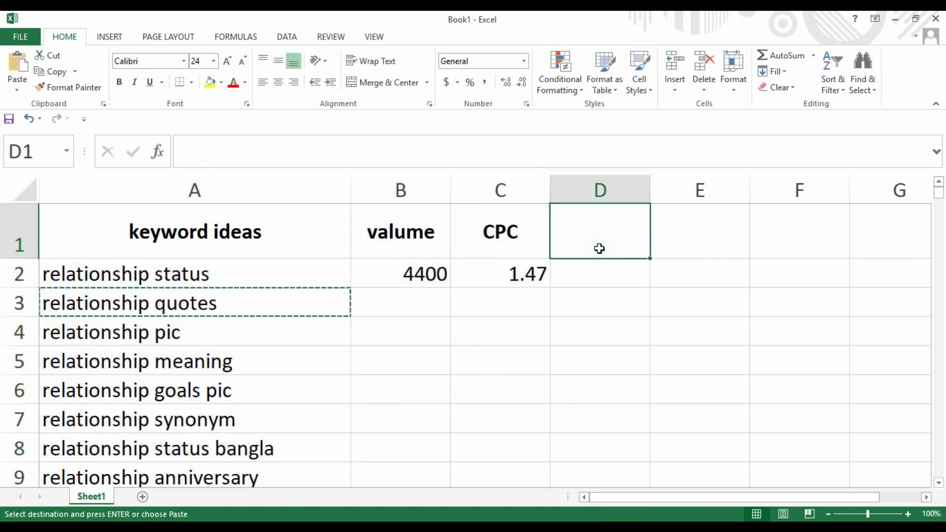
drag(154, 241, 246, 421)
click(245, 419)
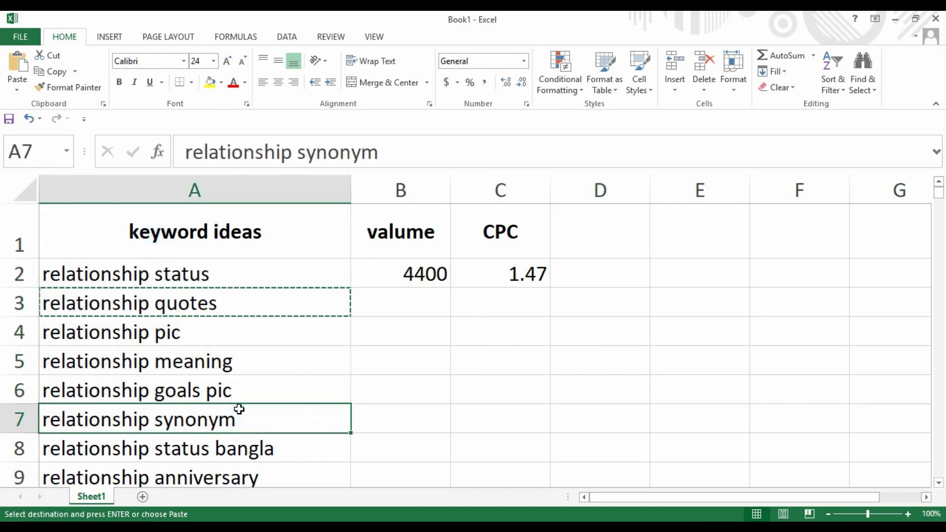
scroll(249, 353, down, 7)
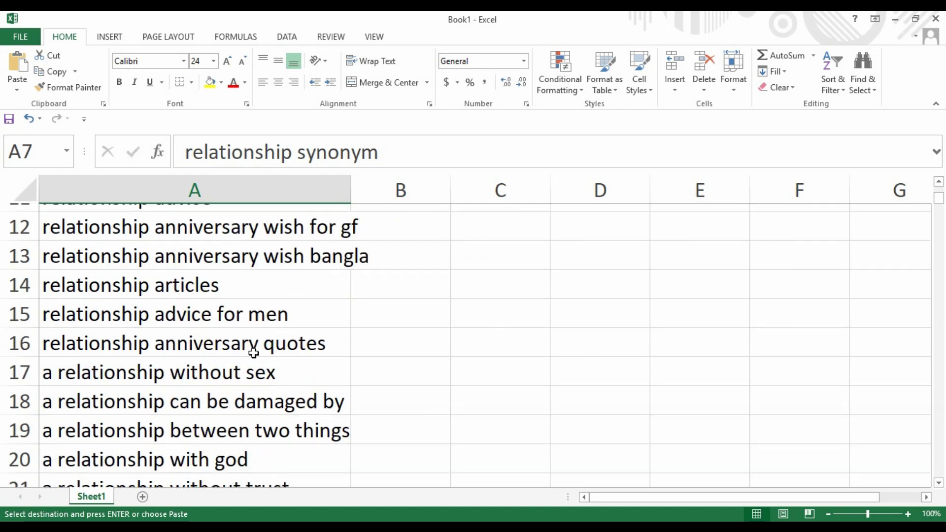
scroll(253, 349, up, 3)
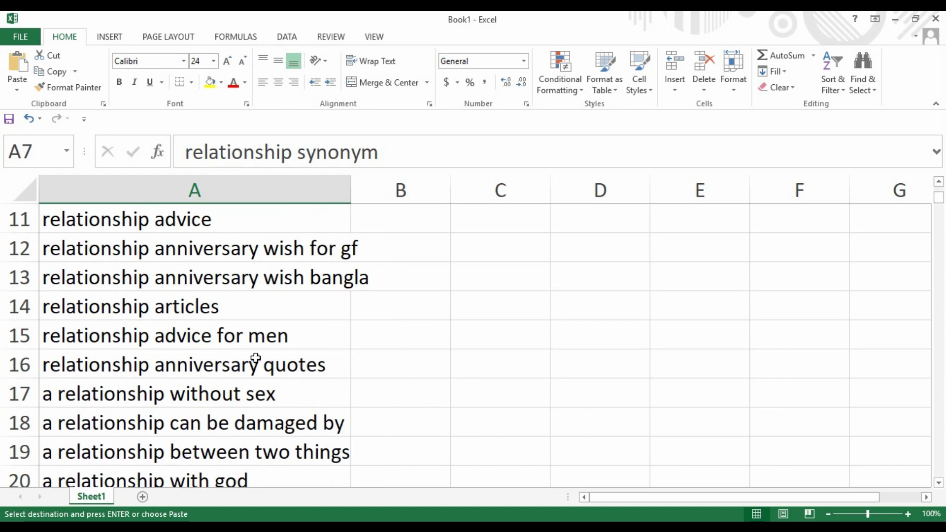
scroll(255, 358, up, 4)
click(239, 275)
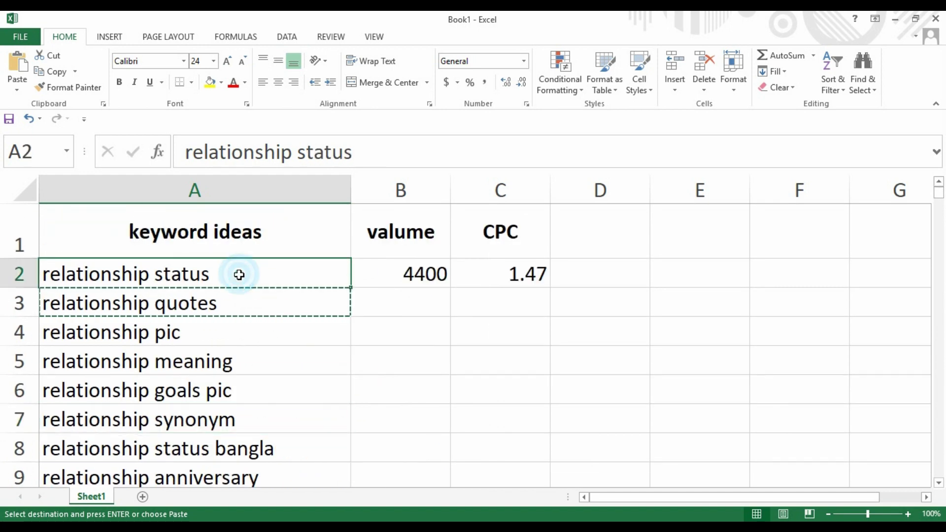